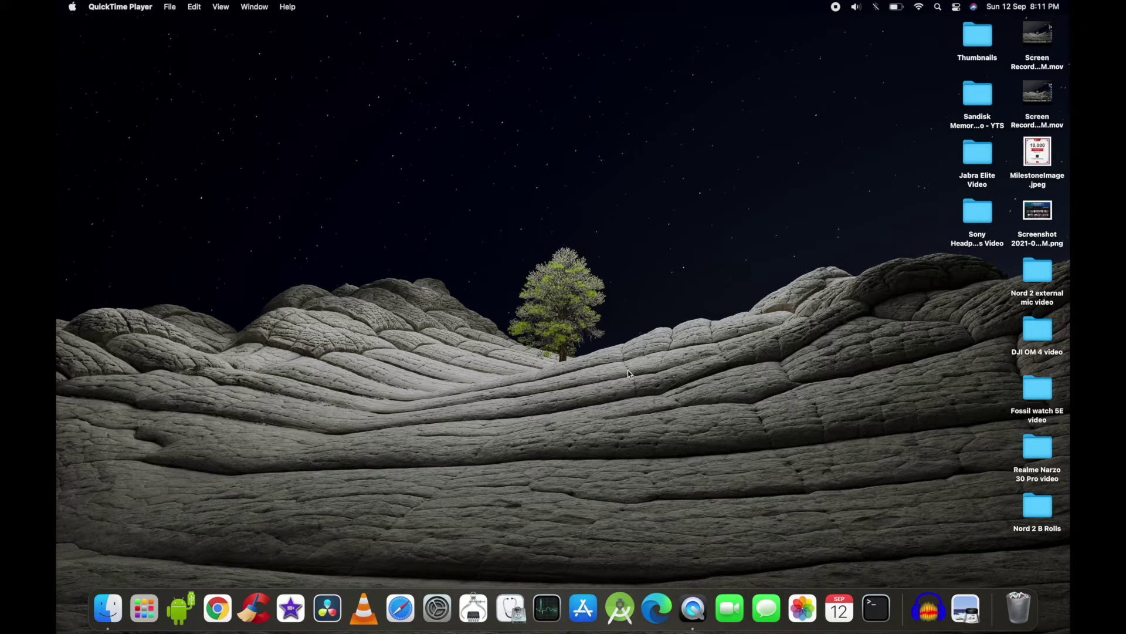
Open the Apple menu from the menu bar.
{"action": "left_click", "coordinate": [74, 7]}
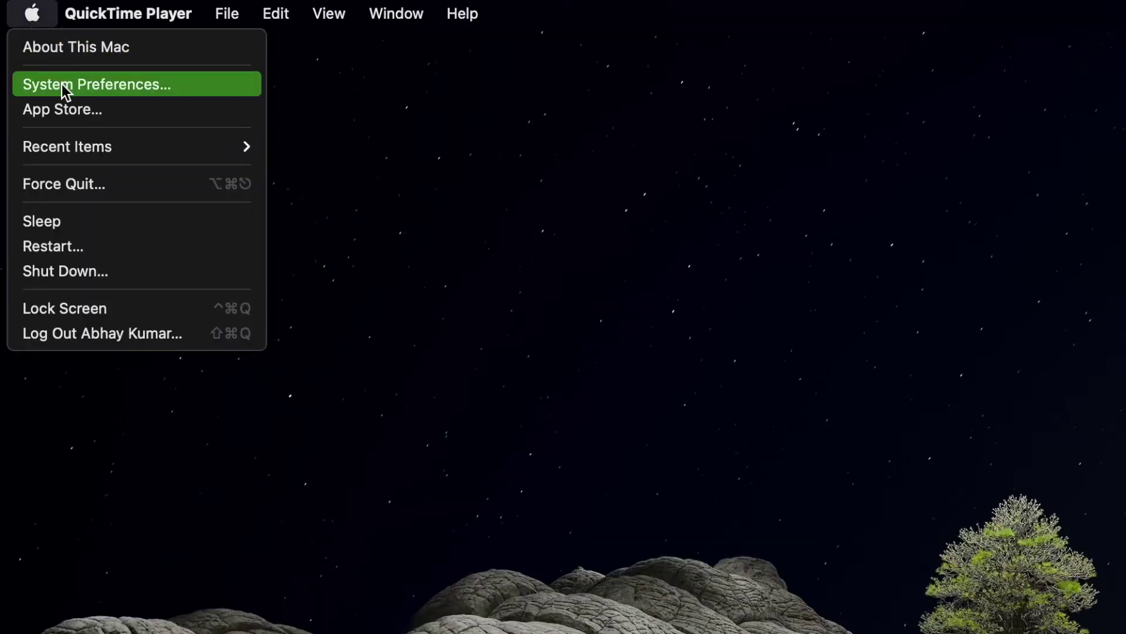
Remove Android File Transfer Agent from the Users & Groups login items.
{"action": "left_click", "coordinate": [61, 84]}
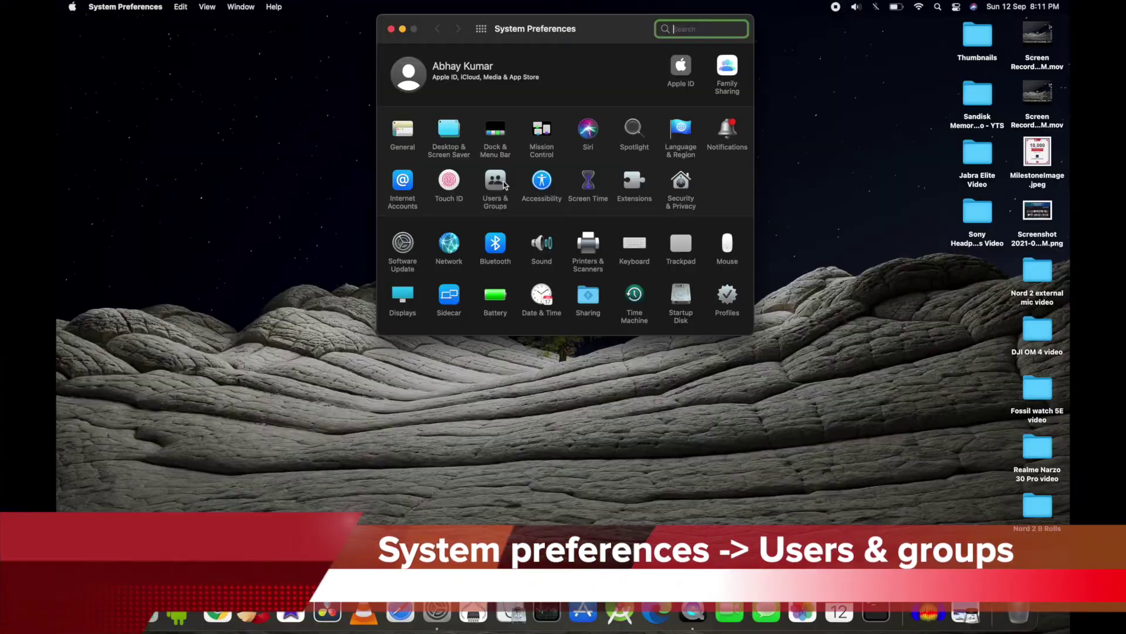
{"action": "left_click", "coordinate": [495, 181]}
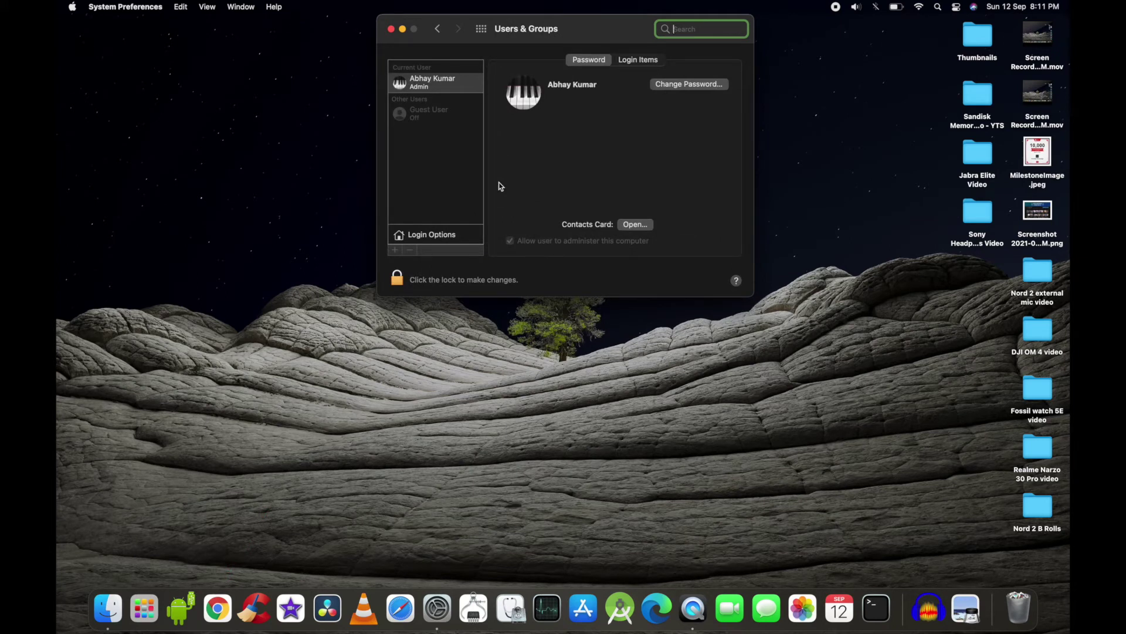
{"action": "left_click", "coordinate": [643, 61]}
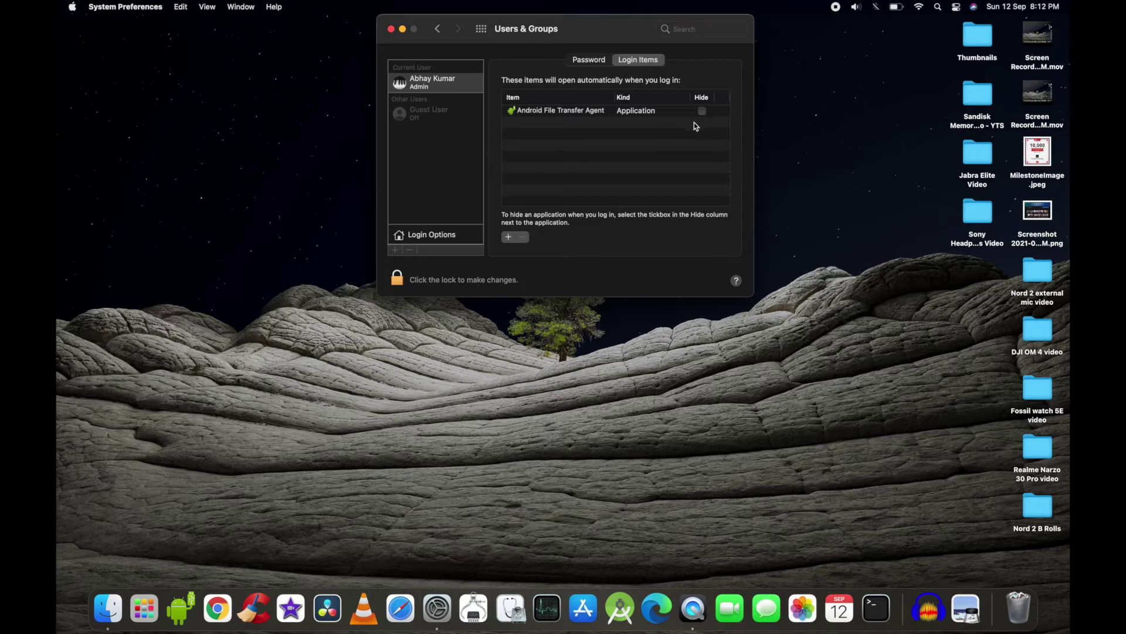
{"action": "left_click", "coordinate": [554, 115]}
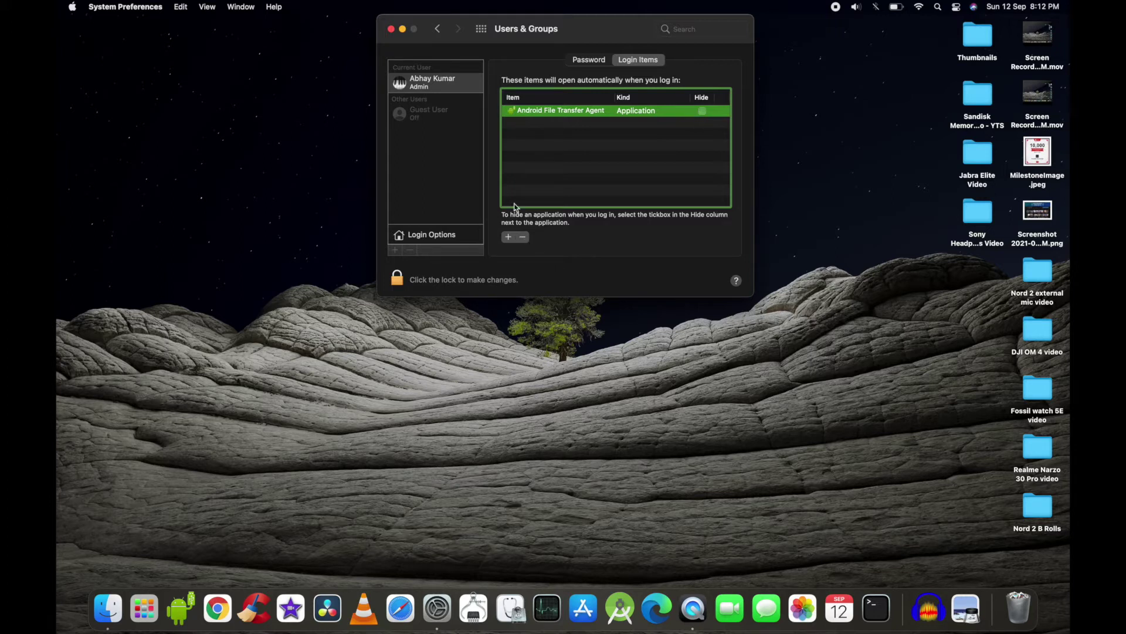
{"action": "left_click", "coordinate": [523, 239]}
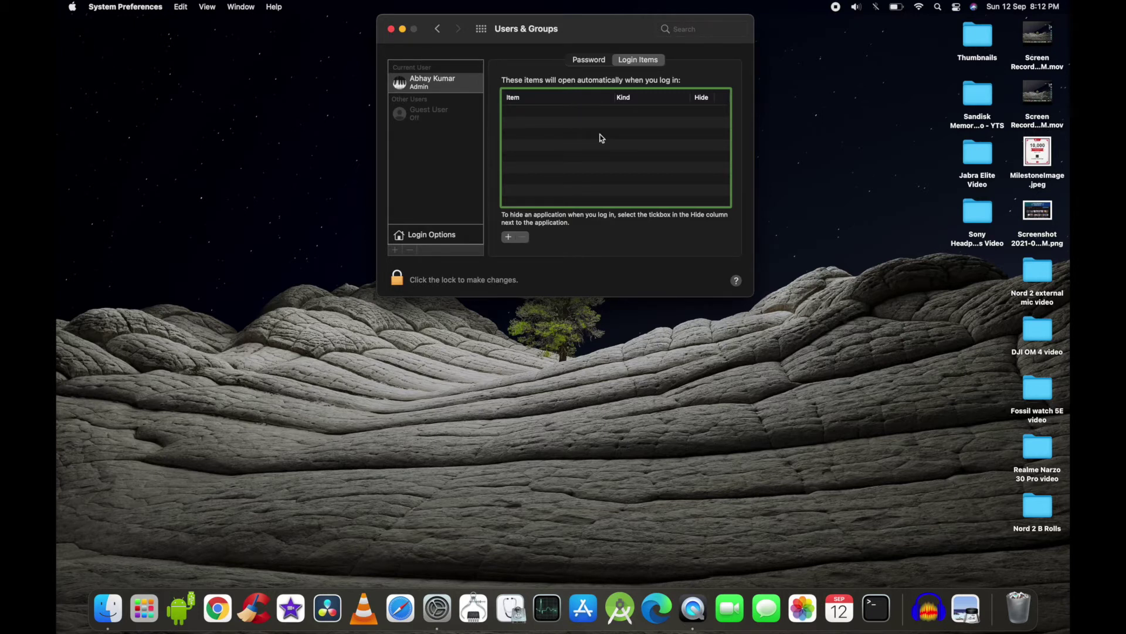
Reopen System Preferences on Security & Privacy's Location Services list.
{"action": "left_click", "coordinate": [391, 29]}
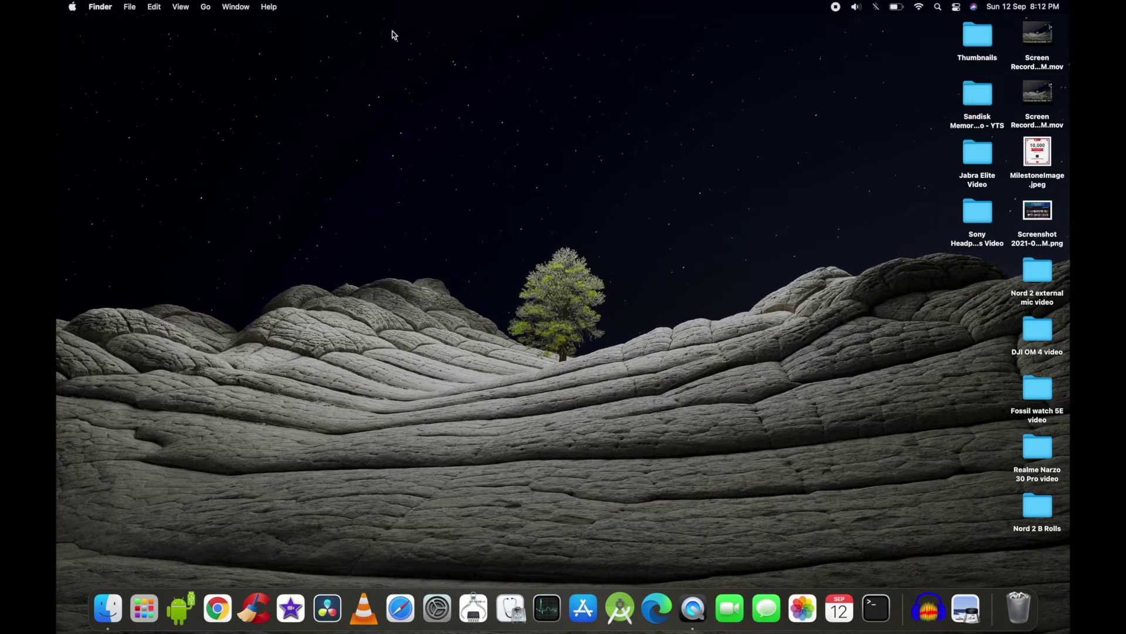
{"action": "left_click", "coordinate": [69, 5]}
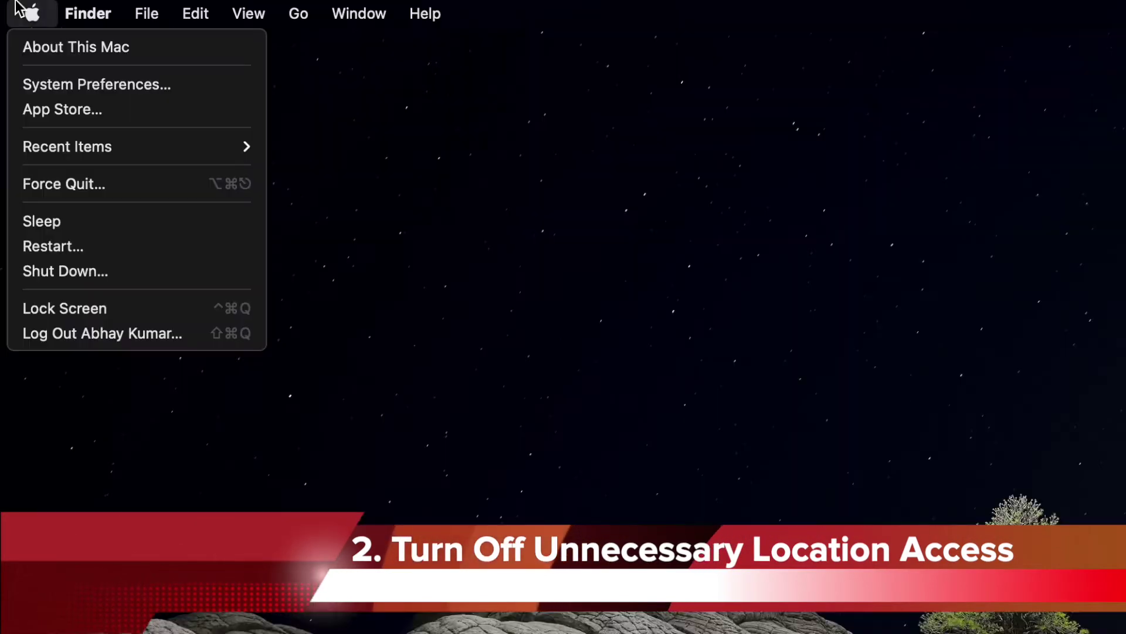
{"action": "left_click", "coordinate": [116, 94]}
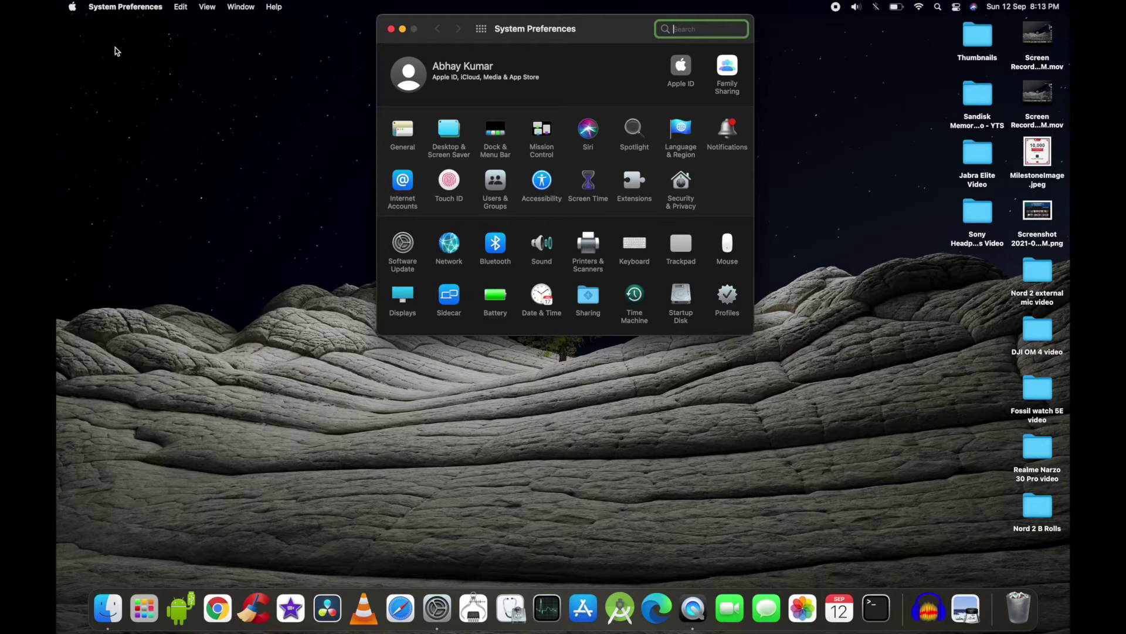
{"action": "left_click", "coordinate": [681, 181]}
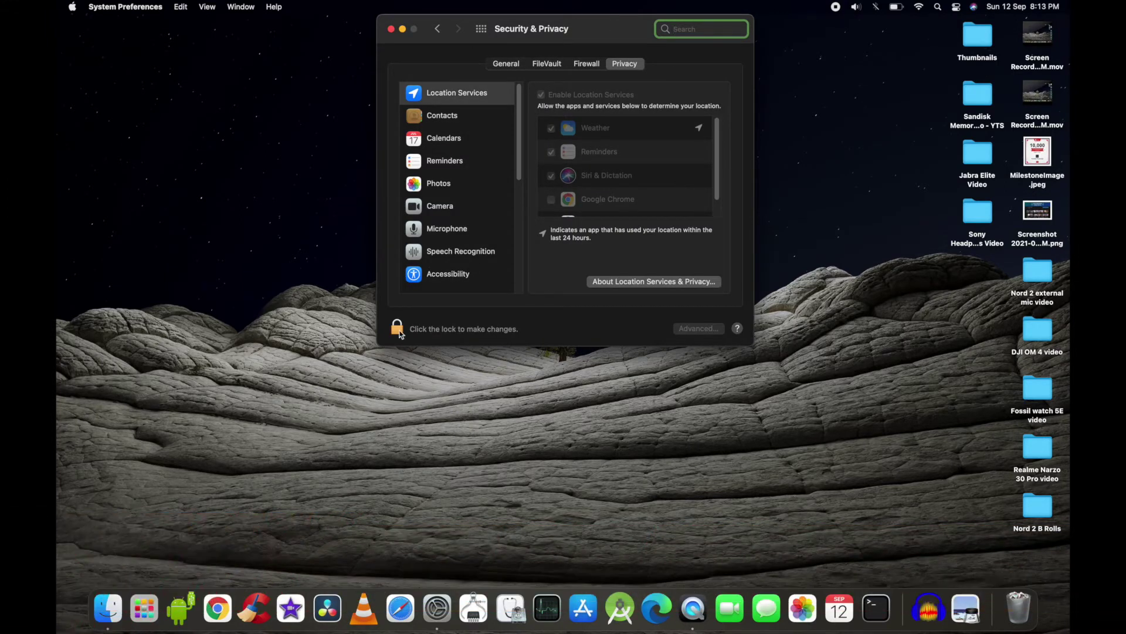
Unlock privacy settings and revoke Reminders' location access, keeping Location Services on.
{"action": "left_click", "coordinate": [397, 329]}
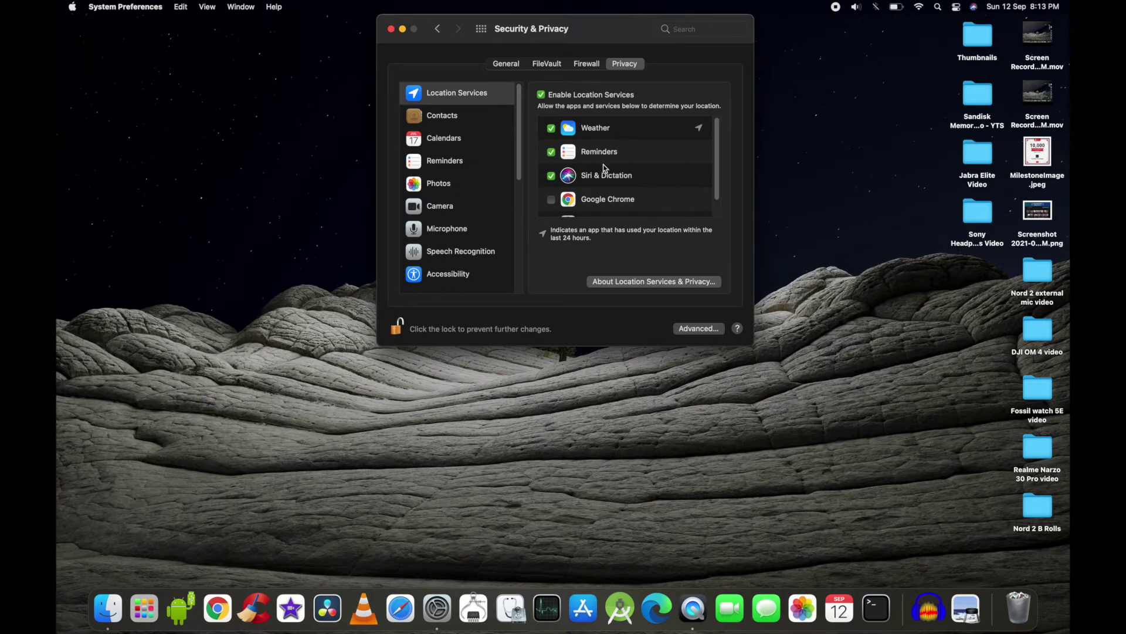
{"action": "scroll", "coordinate": [603, 164], "scroll_direction": "down", "scroll_amount": 2}
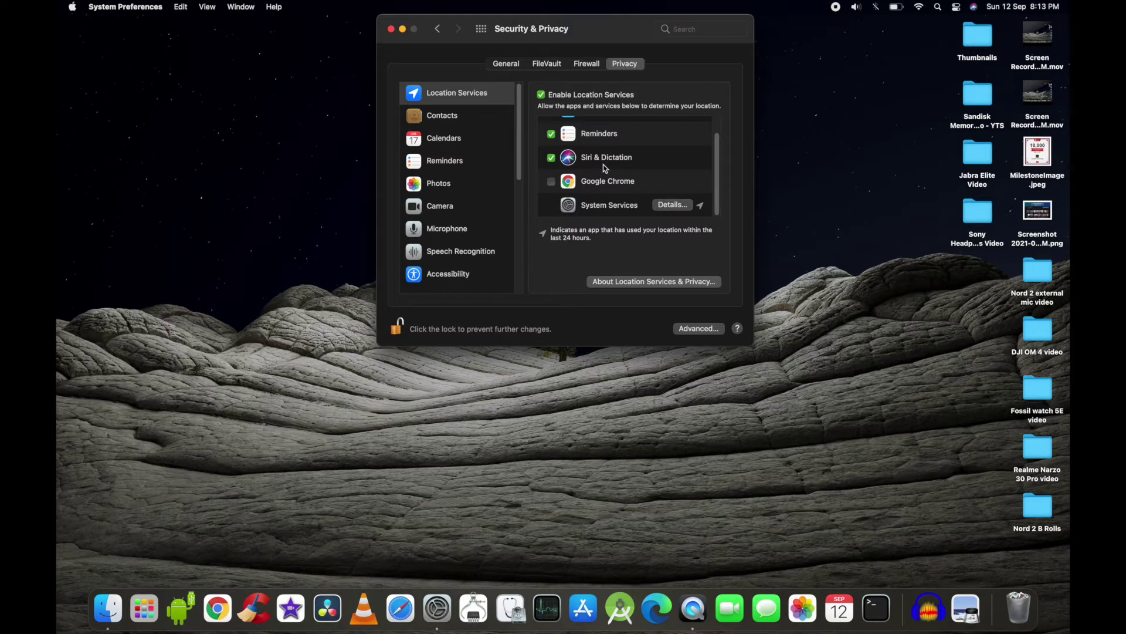
{"action": "scroll", "coordinate": [603, 164], "scroll_direction": "up", "scroll_amount": 2}
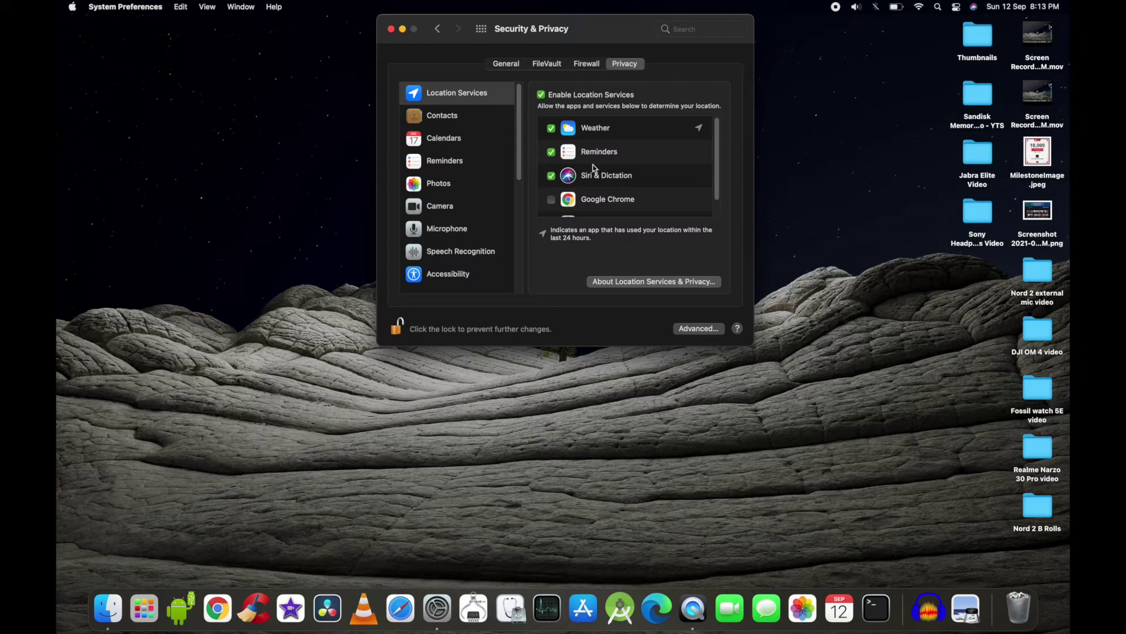
{"action": "left_click", "coordinate": [552, 152]}
{"action": "left_click", "coordinate": [541, 95]}
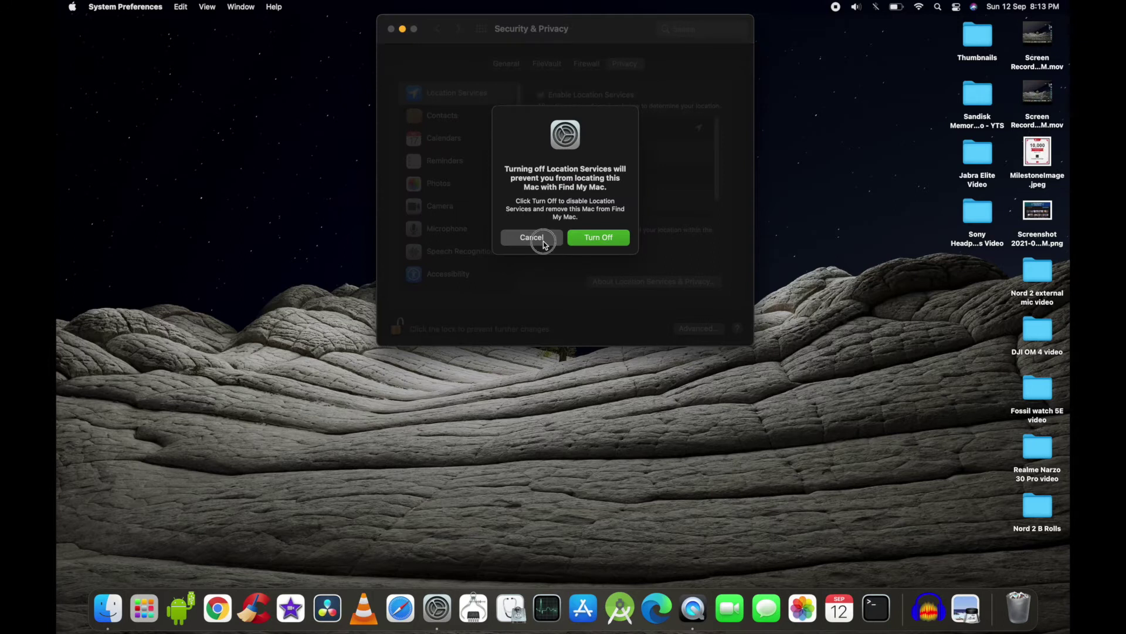
{"action": "left_click", "coordinate": [532, 237]}
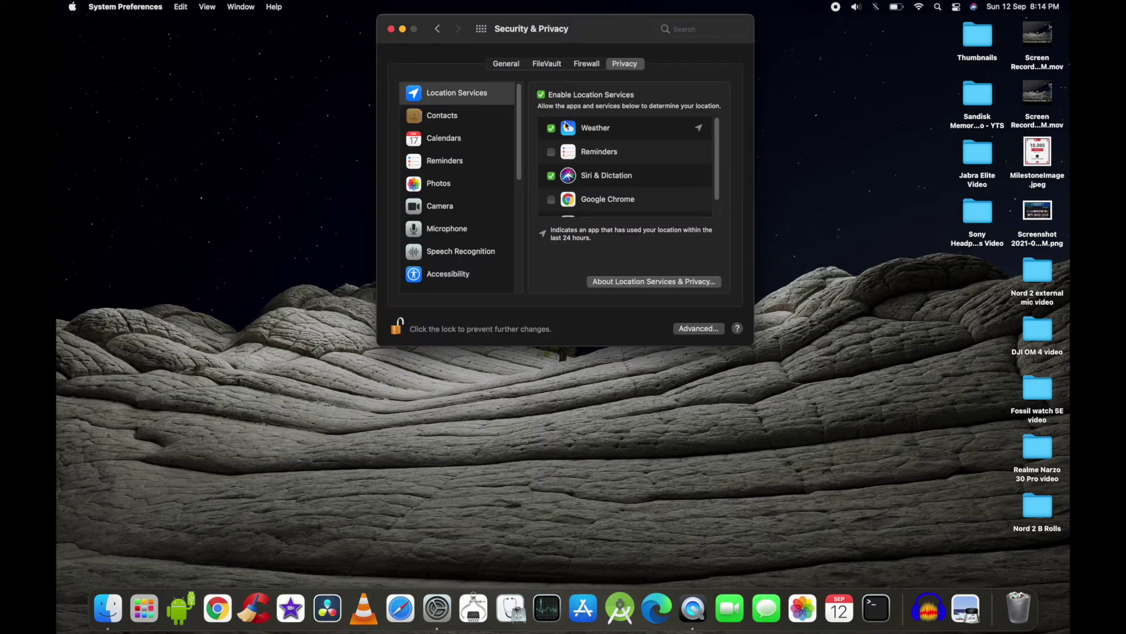
Revoke Siri & Dictation's location access and lock the privacy settings.
{"action": "scroll", "coordinate": [569, 135], "scroll_direction": "down", "scroll_amount": 2}
{"action": "scroll", "coordinate": [572, 143], "scroll_direction": "up", "scroll_amount": 2}
{"action": "scroll", "coordinate": [674, 205], "scroll_direction": "down", "scroll_amount": 2}
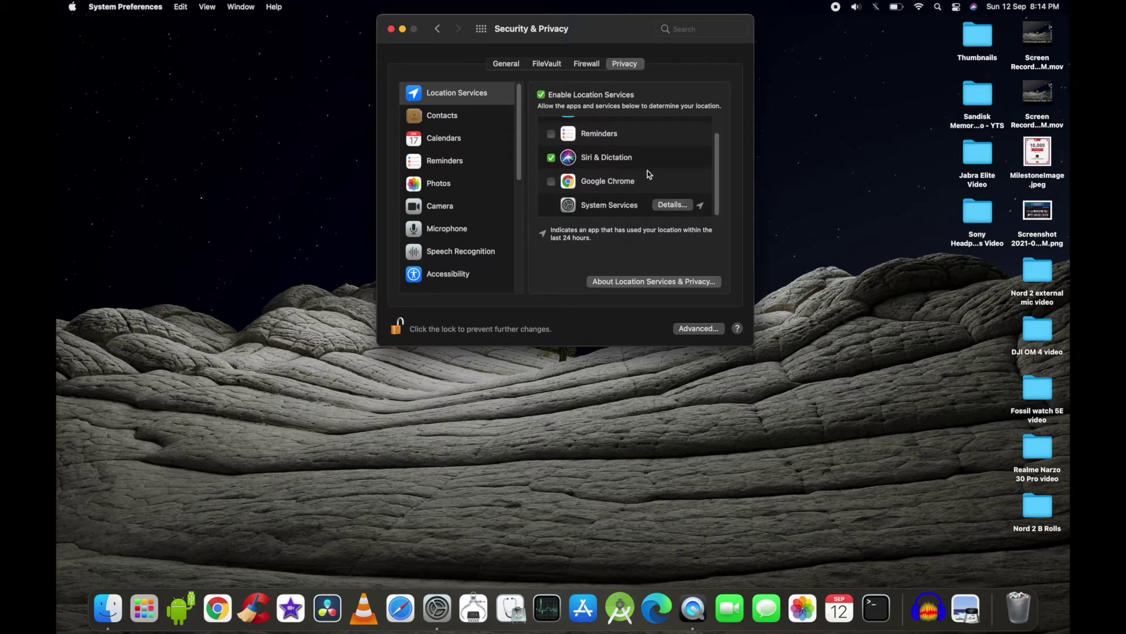
{"action": "scroll", "coordinate": [645, 171], "scroll_direction": "up", "scroll_amount": 1}
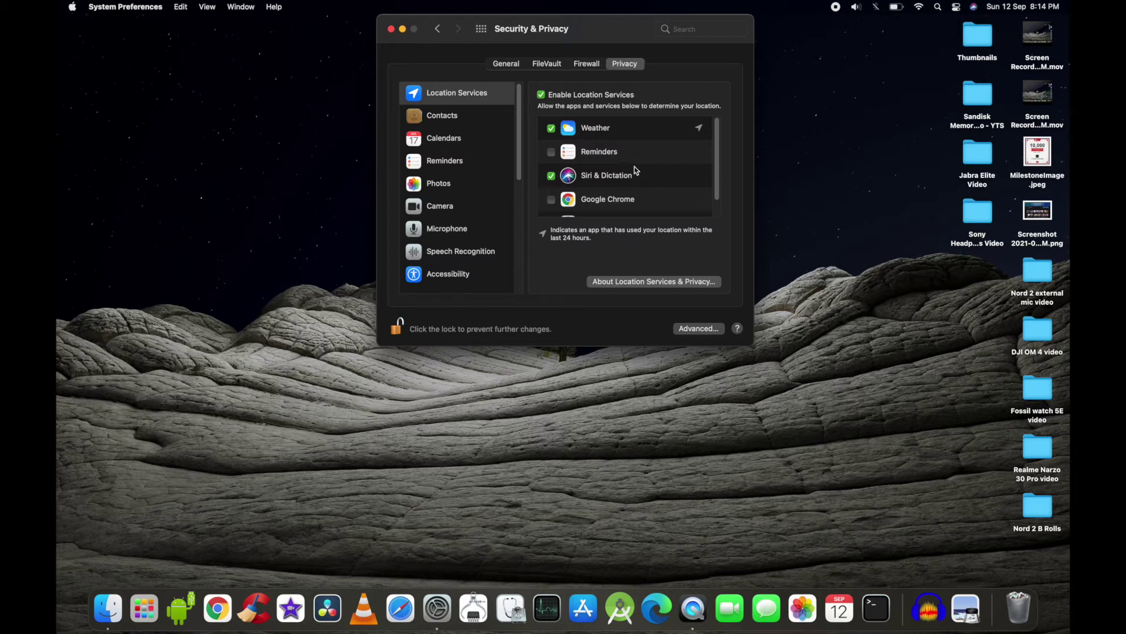
{"action": "left_click", "coordinate": [552, 176]}
{"action": "left_click", "coordinate": [395, 330]}
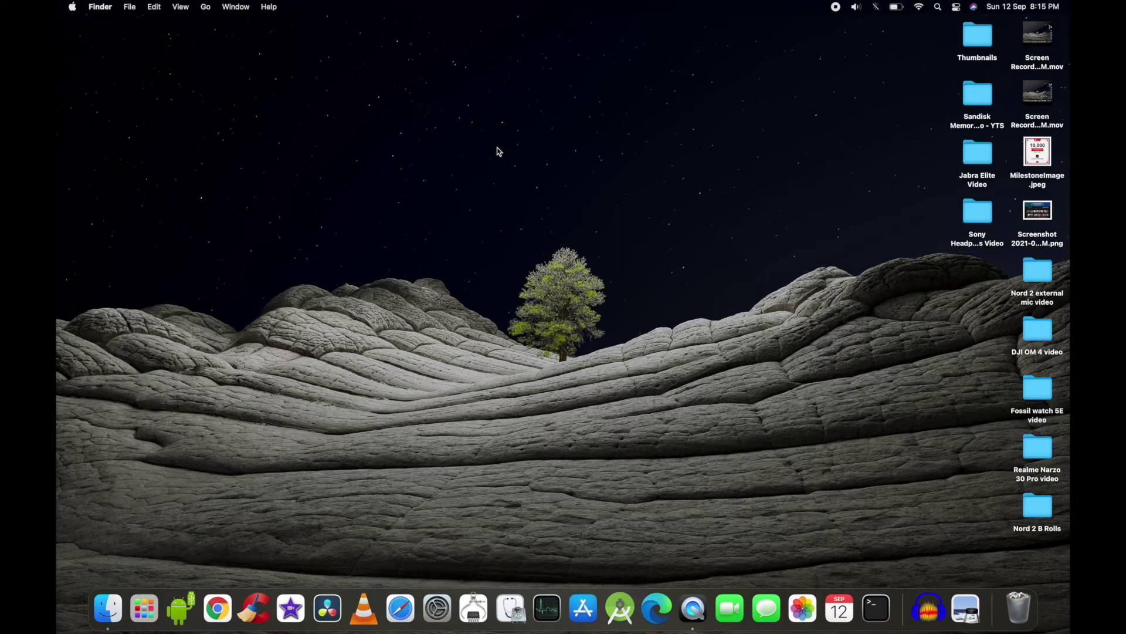
Open the Apple menu again.
{"action": "left_click", "coordinate": [73, 7]}
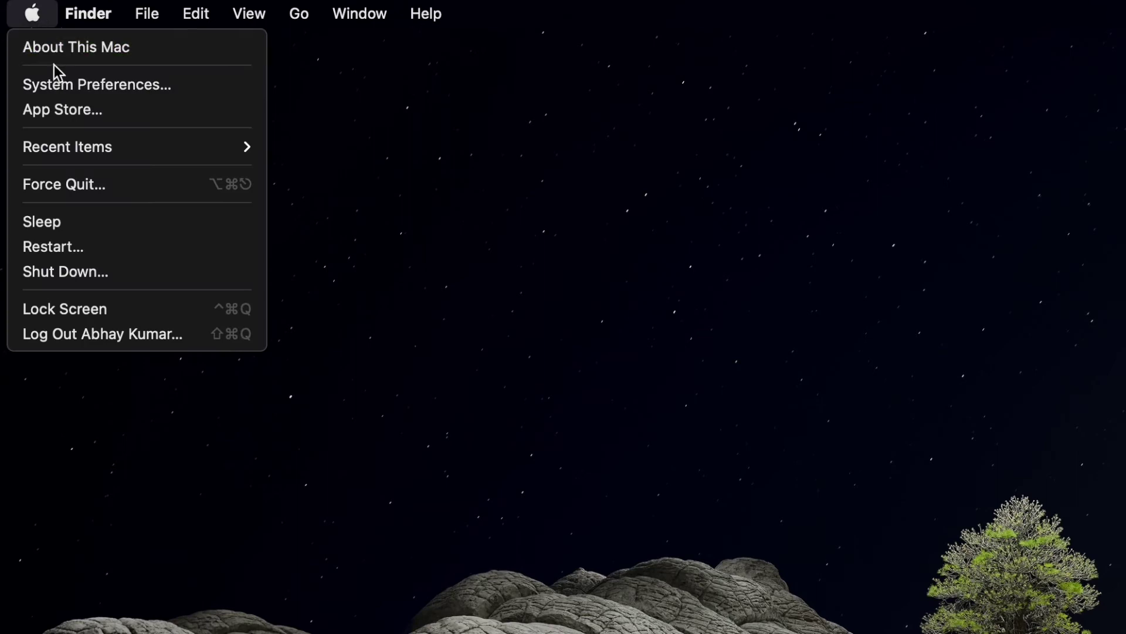
Unlock Security & Privacy and open the System Services location details.
{"action": "left_click", "coordinate": [72, 88]}
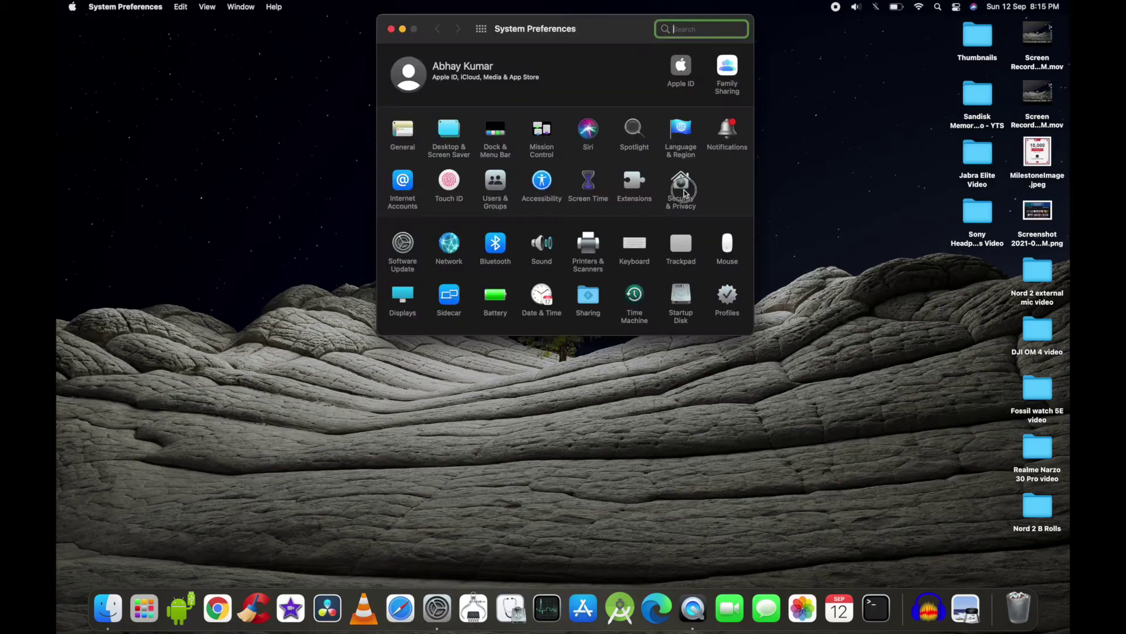
{"action": "left_click", "coordinate": [683, 187]}
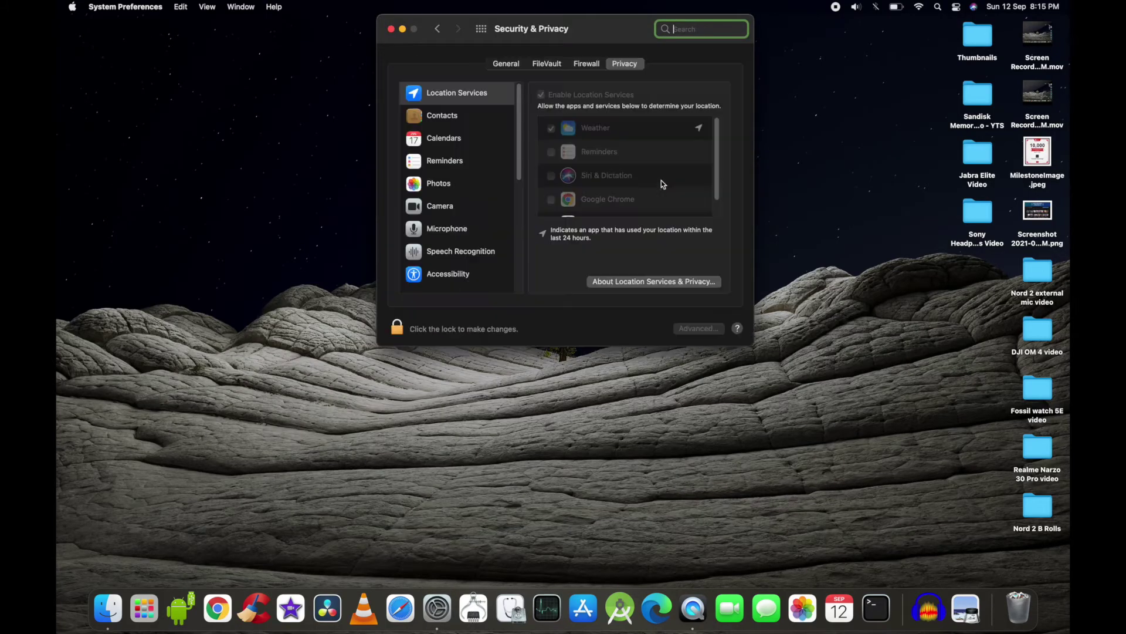
{"action": "left_click", "coordinate": [402, 331]}
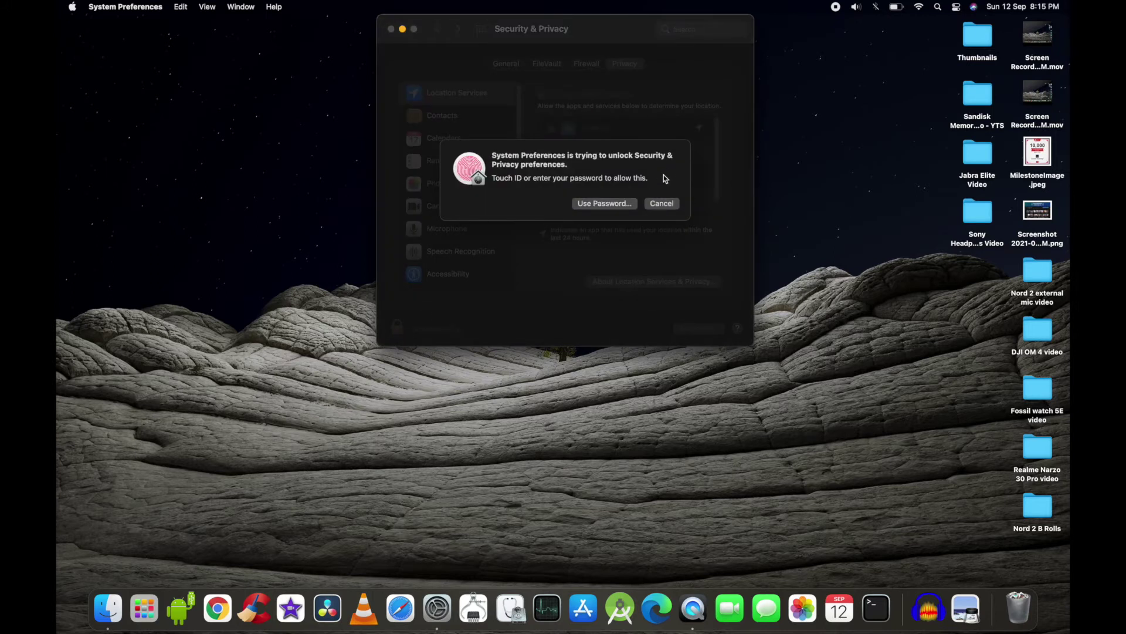
{"action": "scroll", "coordinate": [661, 175], "scroll_direction": "up", "scroll_amount": 1}
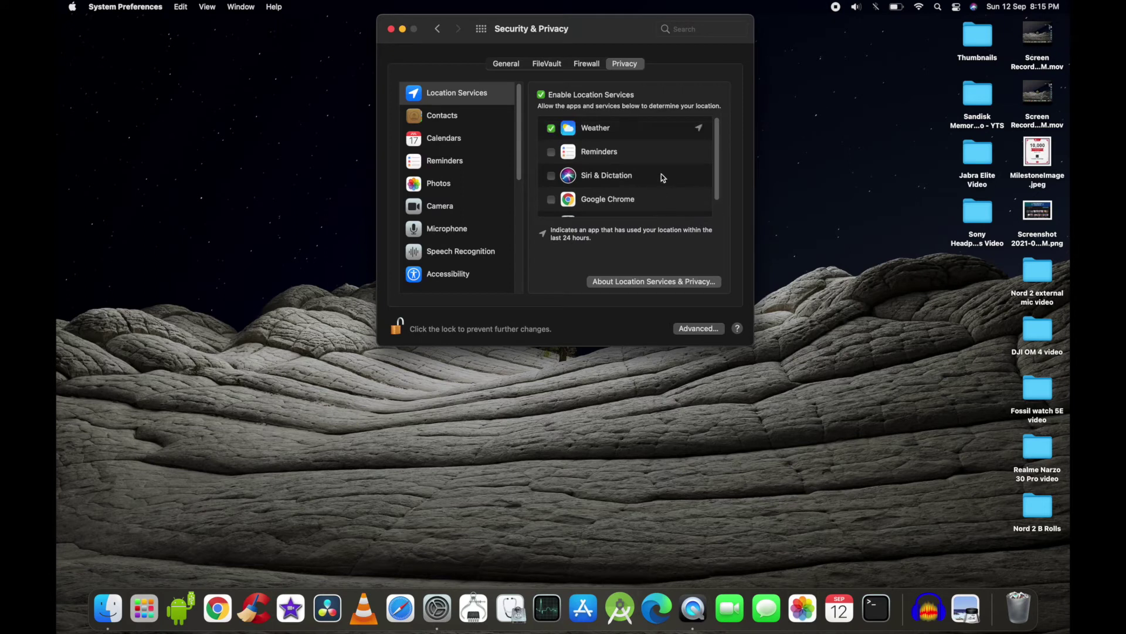
{"action": "scroll", "coordinate": [623, 158], "scroll_direction": "down", "scroll_amount": 1}
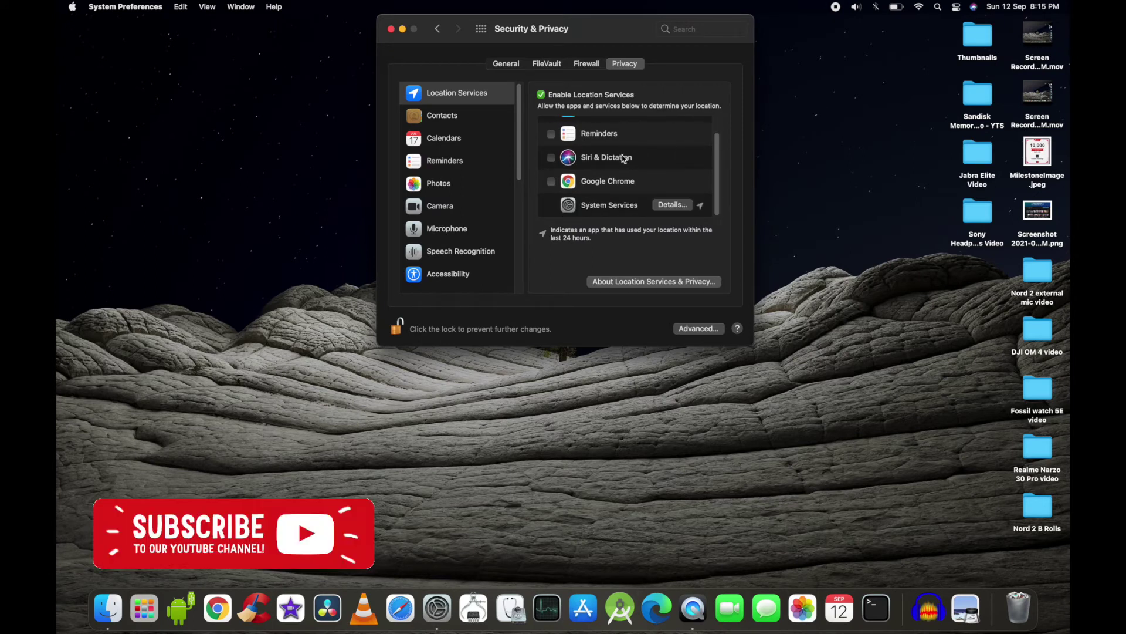
{"action": "left_click", "coordinate": [675, 206]}
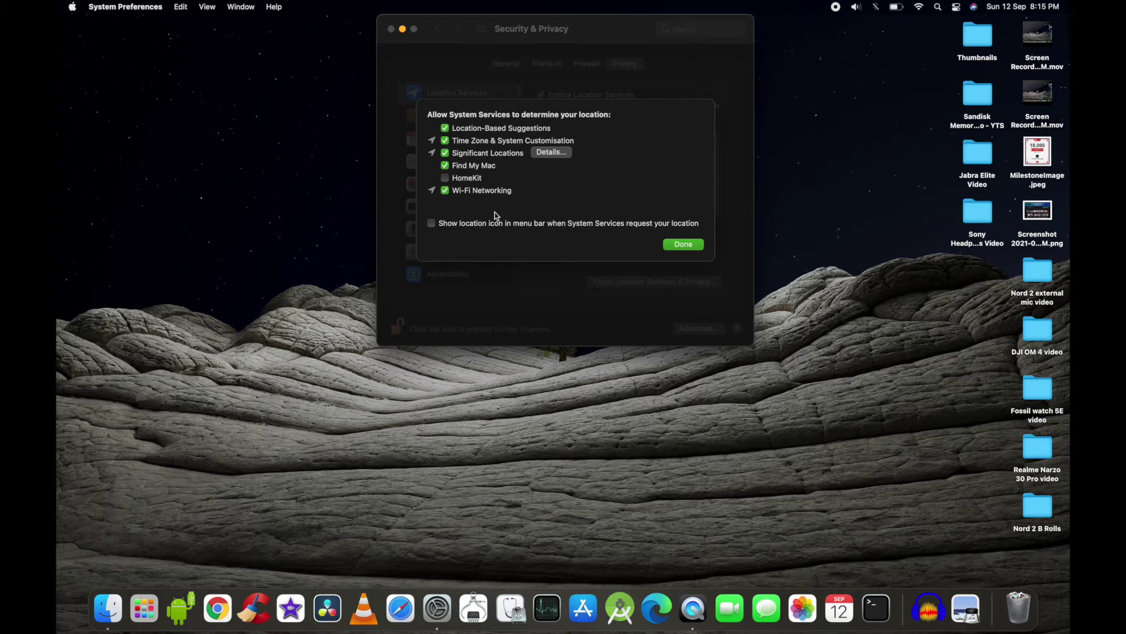
Turn off Significant Locations and Location-Based Suggestions, relock settings, and close the window.
{"action": "left_click", "coordinate": [445, 154]}
{"action": "left_click", "coordinate": [445, 129]}
{"action": "left_click", "coordinate": [684, 244]}
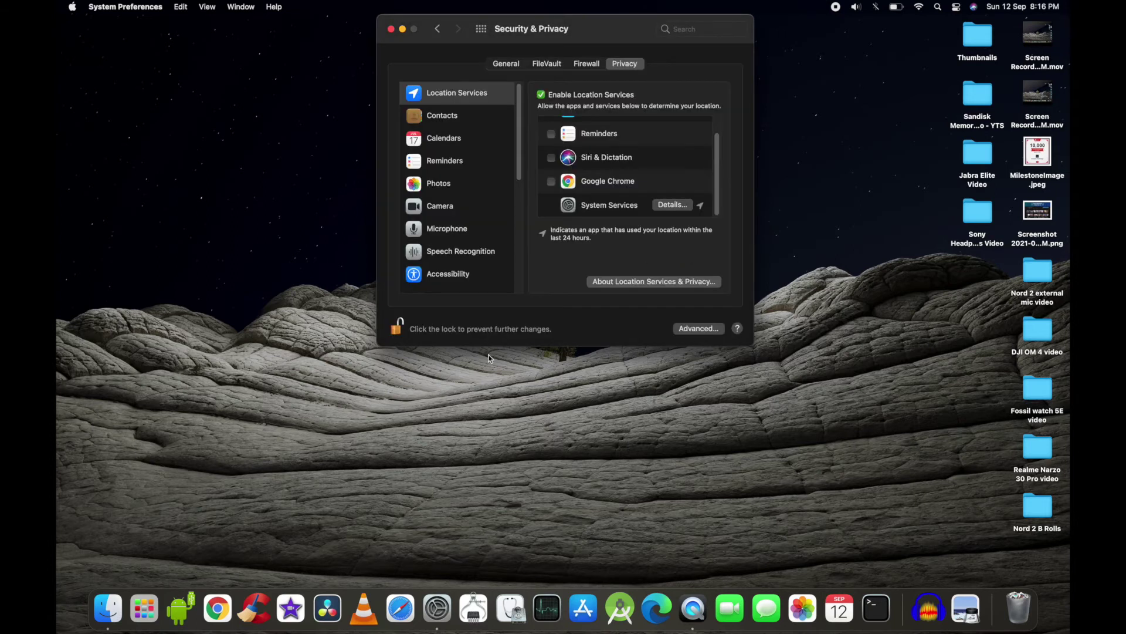
{"action": "left_click", "coordinate": [398, 326]}
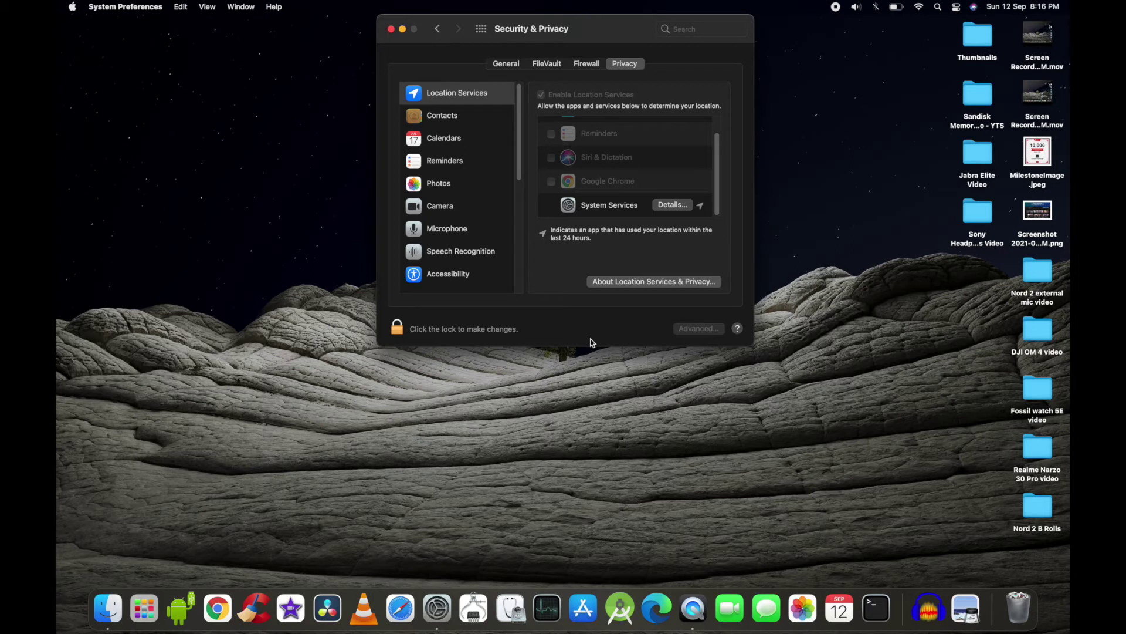
{"action": "left_click", "coordinate": [390, 29]}
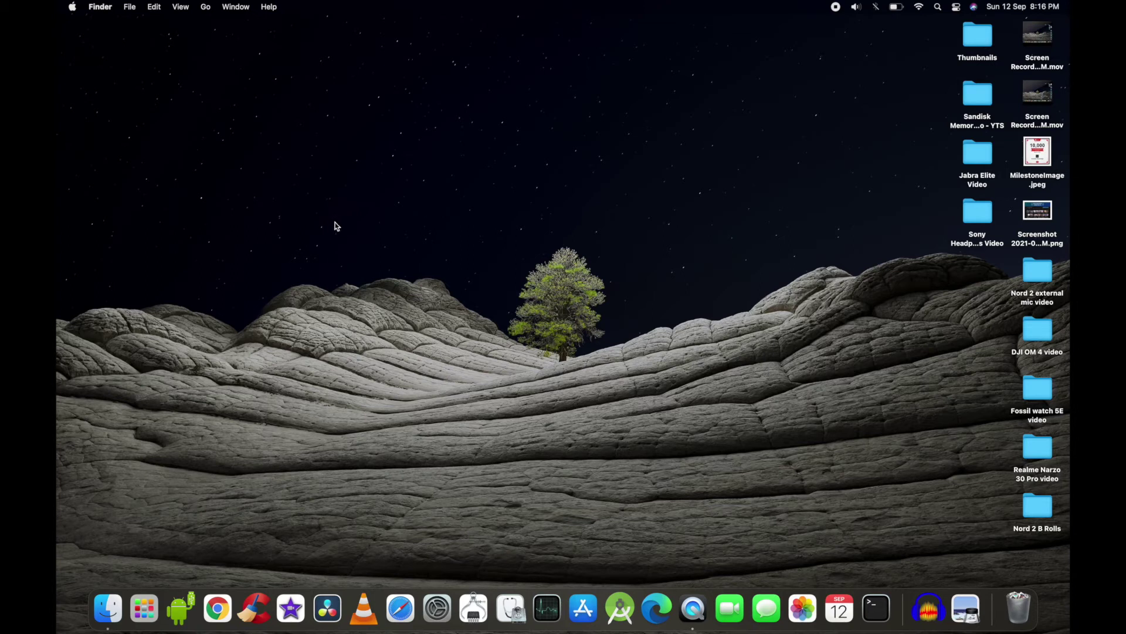
Launch System Preferences from the Apple menu.
{"action": "left_click", "coordinate": [72, 7]}
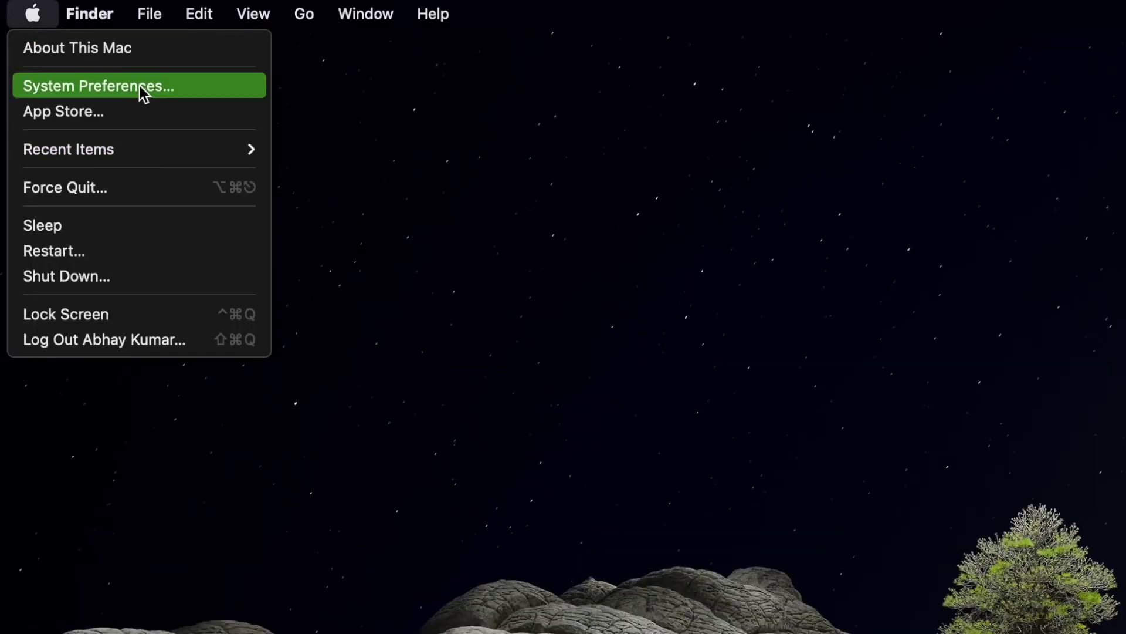
{"action": "left_click", "coordinate": [125, 42]}
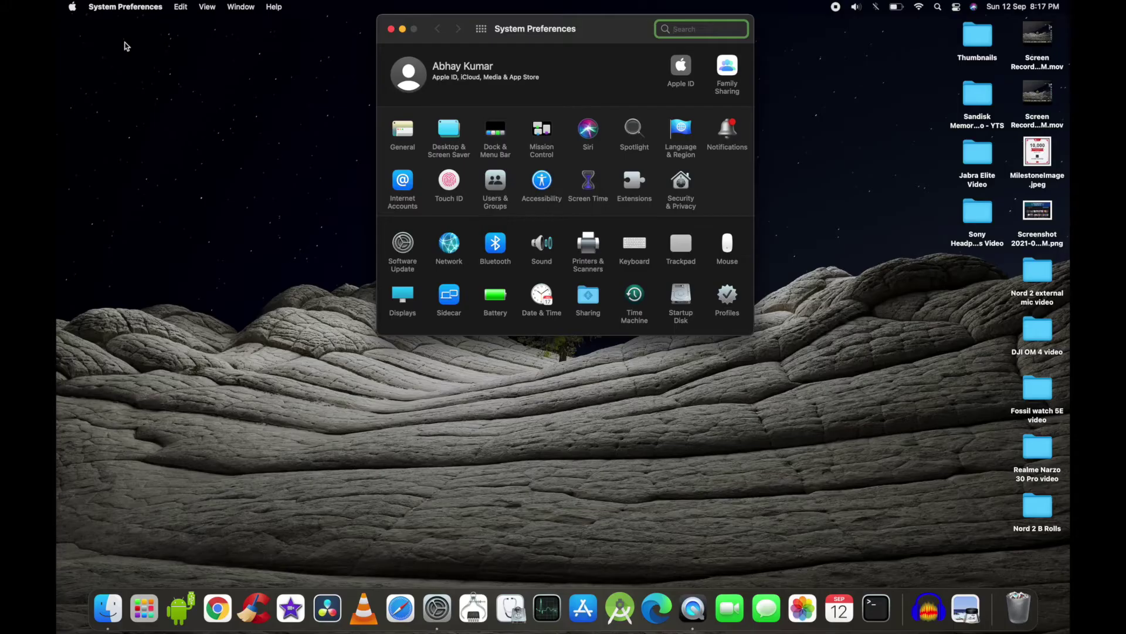
Show Privacy's Analytics & Improvements options and unlock them for changes.
{"action": "left_click", "coordinate": [690, 185]}
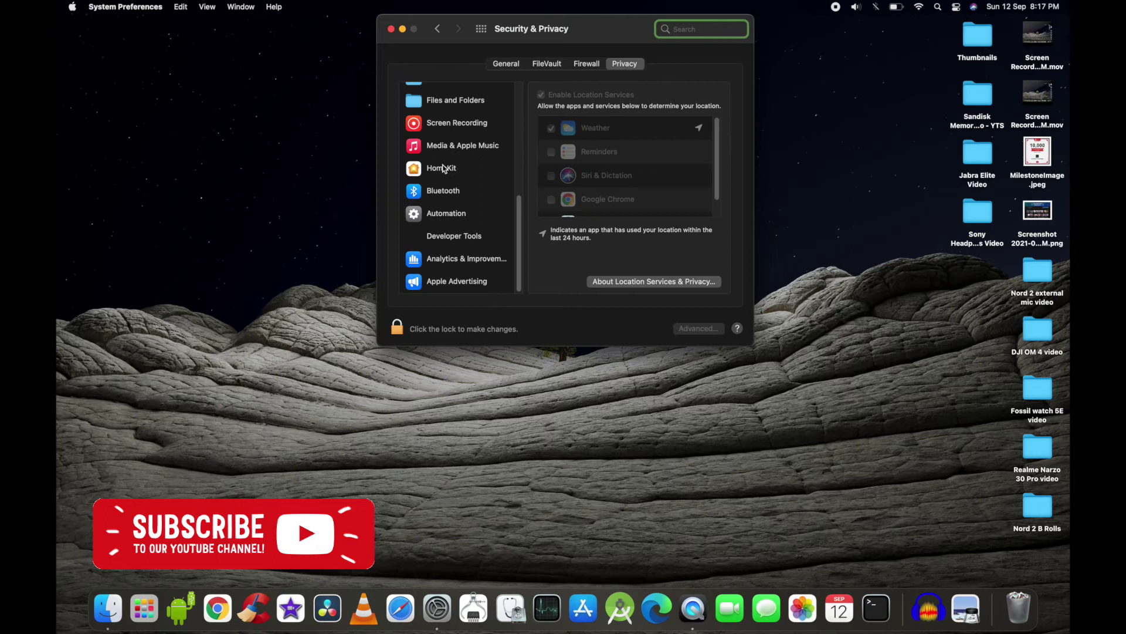
{"action": "left_click", "coordinate": [453, 258]}
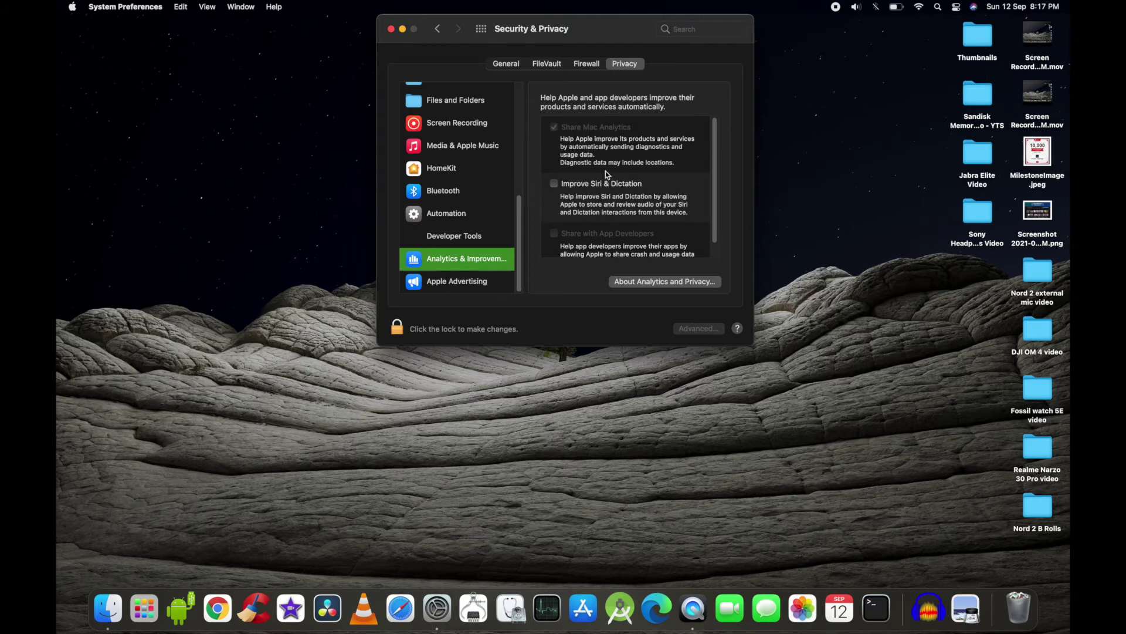
{"action": "scroll", "coordinate": [610, 189], "scroll_direction": "down", "scroll_amount": 1}
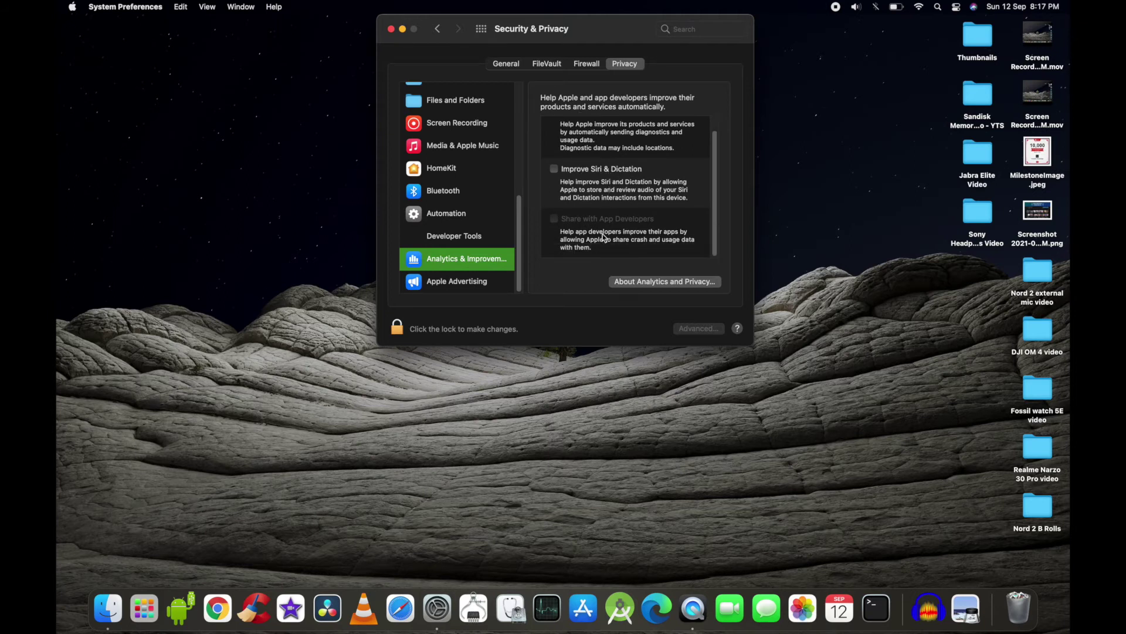
{"action": "left_click", "coordinate": [430, 329]}
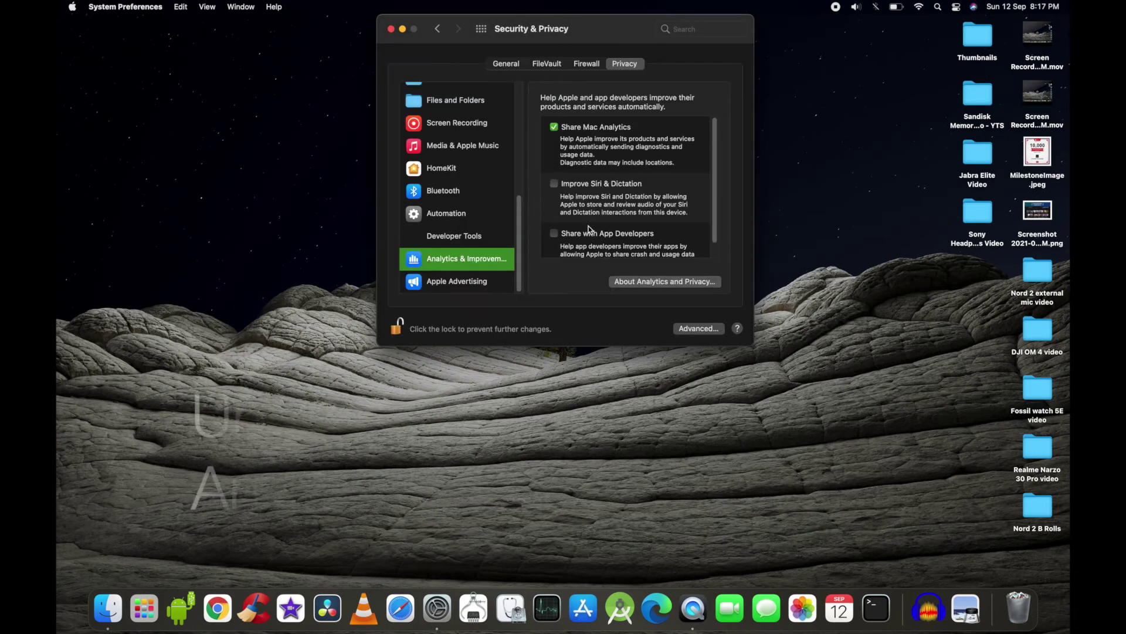
{"action": "scroll", "coordinate": [610, 224], "scroll_direction": "down", "scroll_amount": 1}
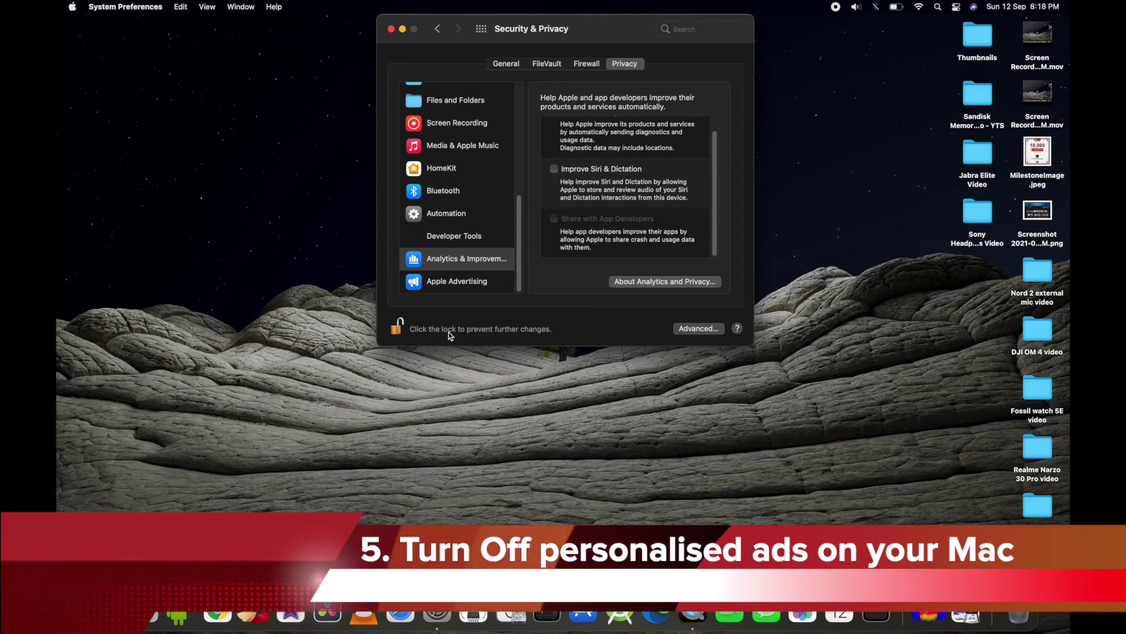
Tick Personalised Ads under Apple Advertising, then minimise the preferences window.
{"action": "left_click", "coordinate": [457, 282]}
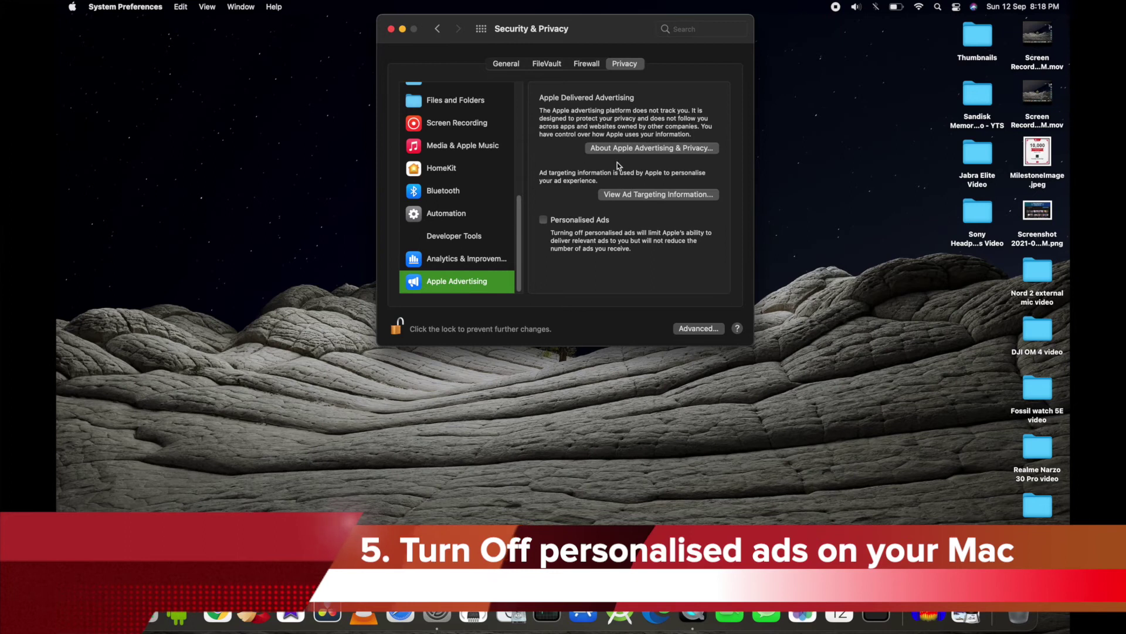
{"action": "left_click", "coordinate": [543, 219]}
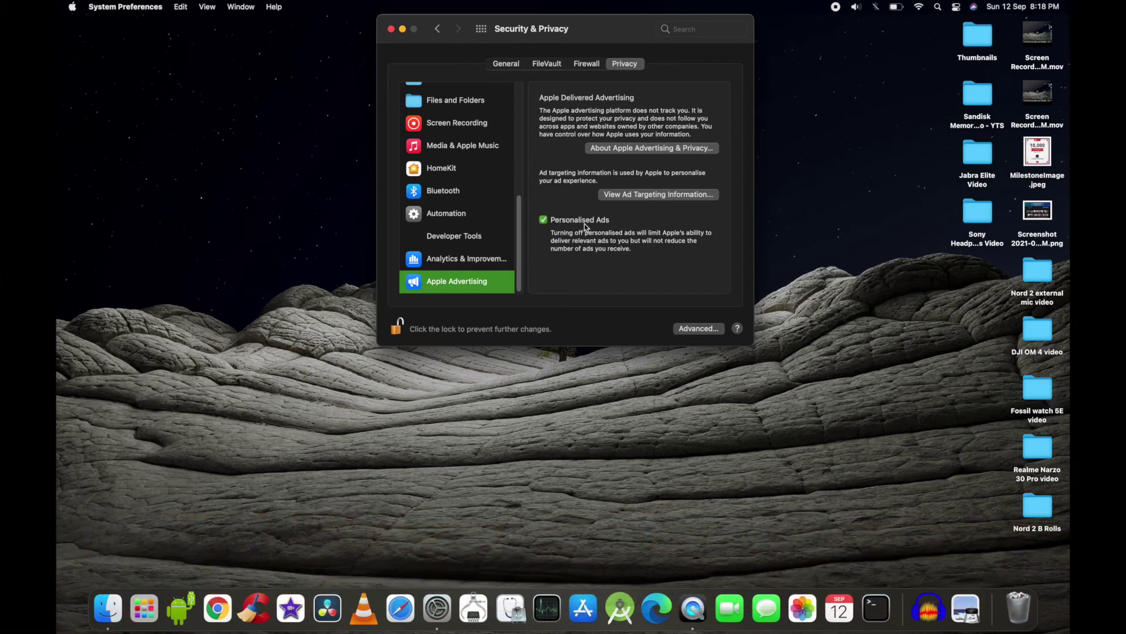
{"action": "left_click", "coordinate": [585, 224]}
{"action": "left_click", "coordinate": [403, 29]}
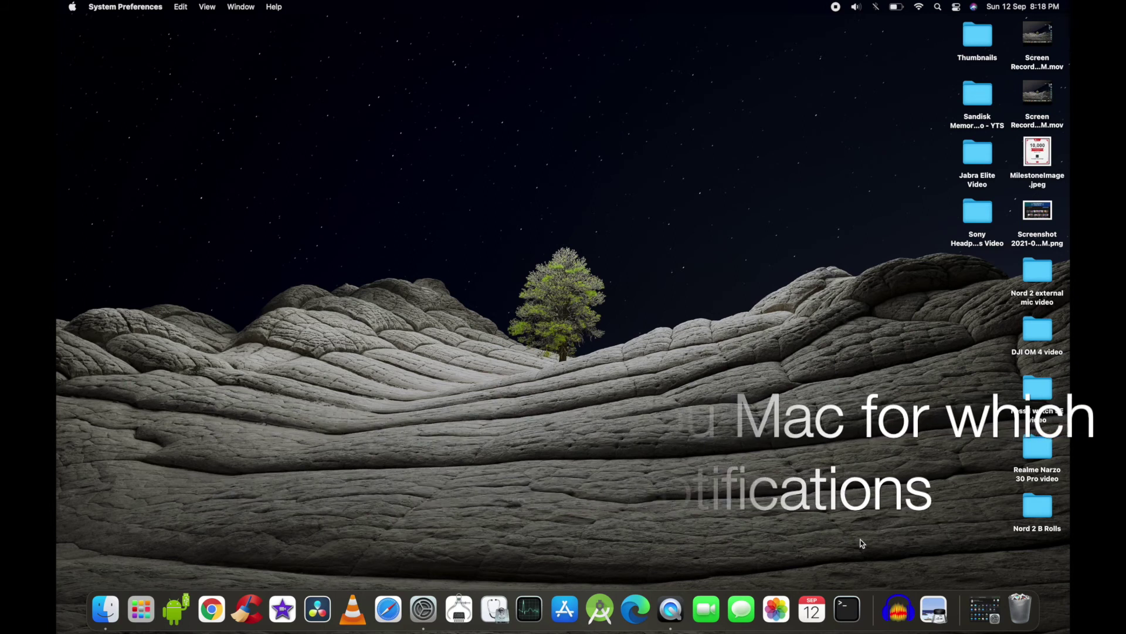
Dismiss the widgets panel and restore the minimised System Preferences window from the Dock.
{"action": "scroll", "coordinate": [864, 427], "scroll_direction": "left", "scroll_amount": 5}
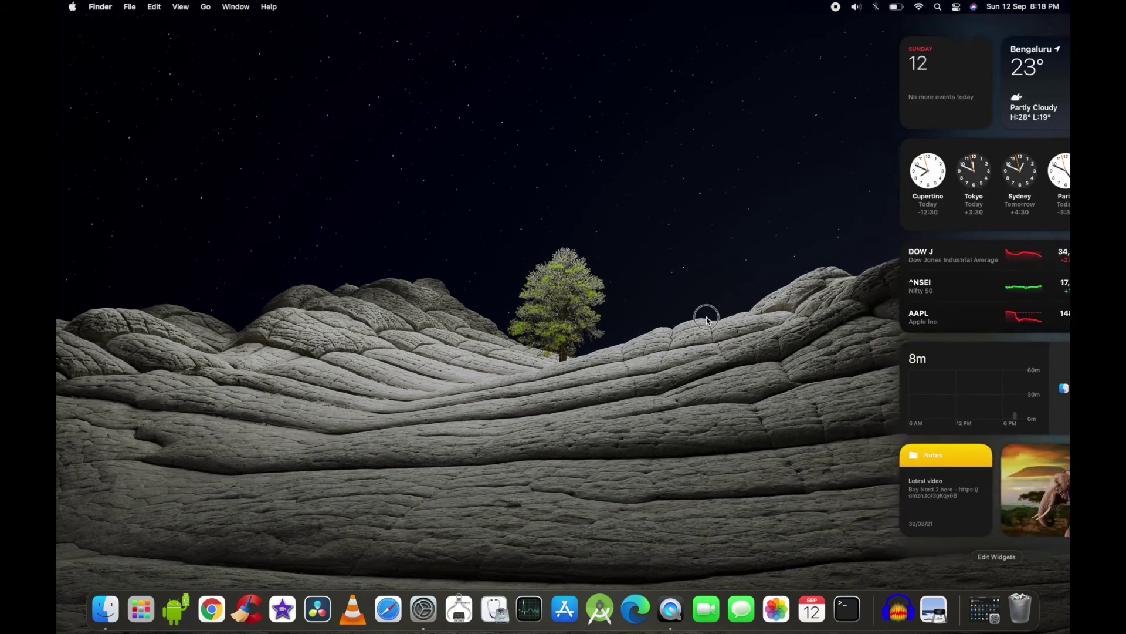
{"action": "scroll", "coordinate": [704, 313], "scroll_direction": "right", "scroll_amount": 5}
{"action": "scroll", "coordinate": [663, 211], "scroll_direction": "left", "scroll_amount": 5}
{"action": "left_click", "coordinate": [663, 210]}
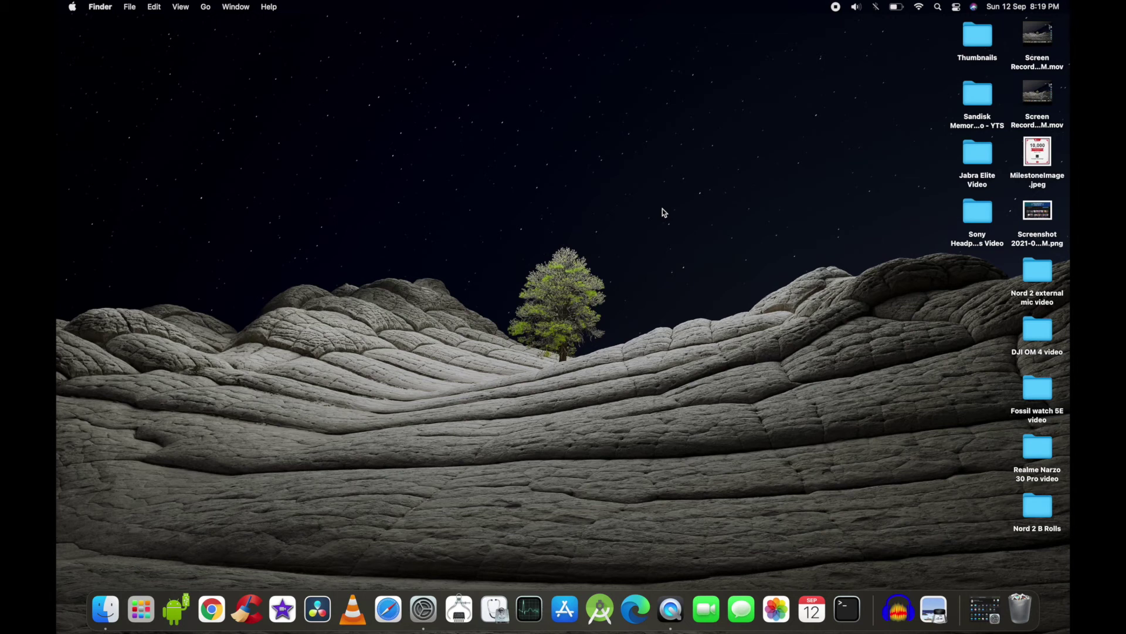
{"action": "left_click", "coordinate": [984, 610]}
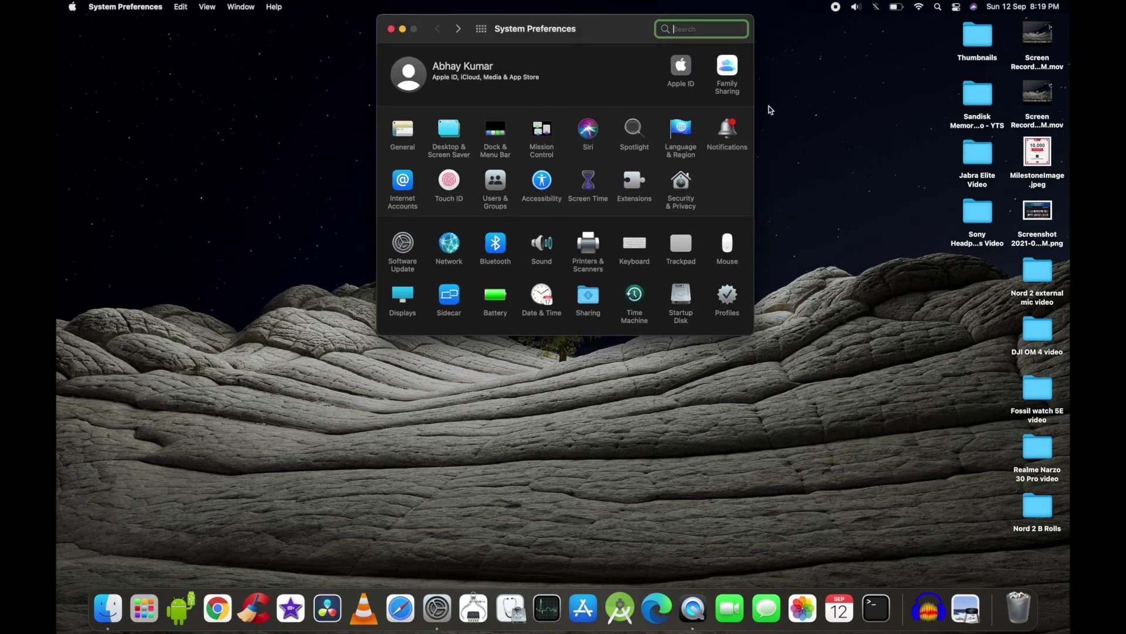
In the Notifications pane, switch off Allow Notifications for Luminar 4 and Games.
{"action": "left_click", "coordinate": [731, 138]}
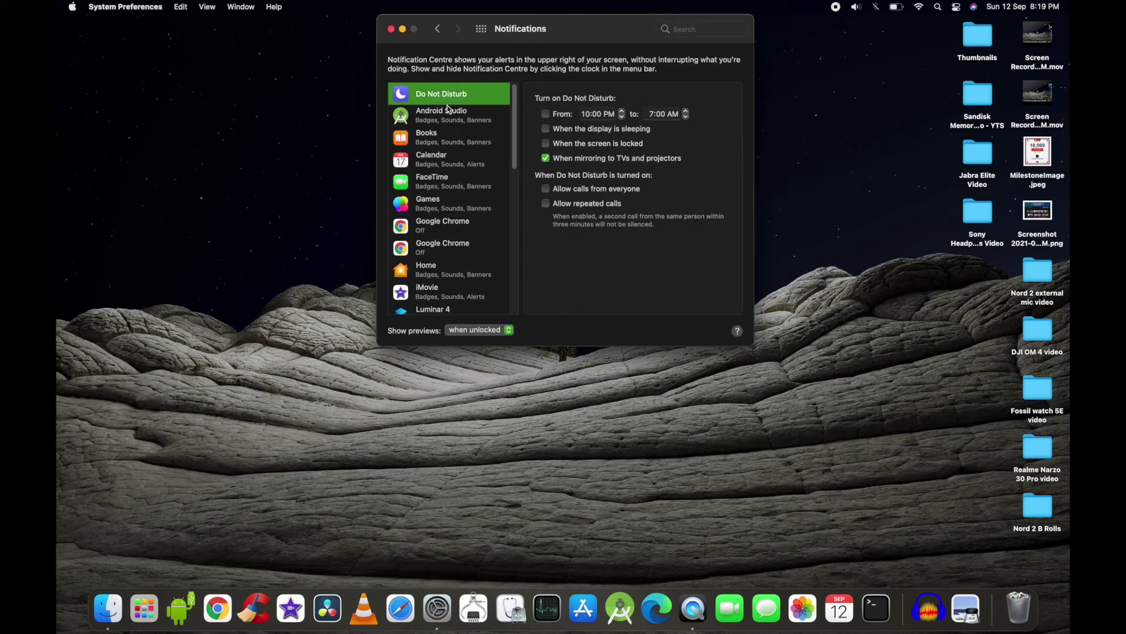
{"action": "left_click", "coordinate": [449, 126]}
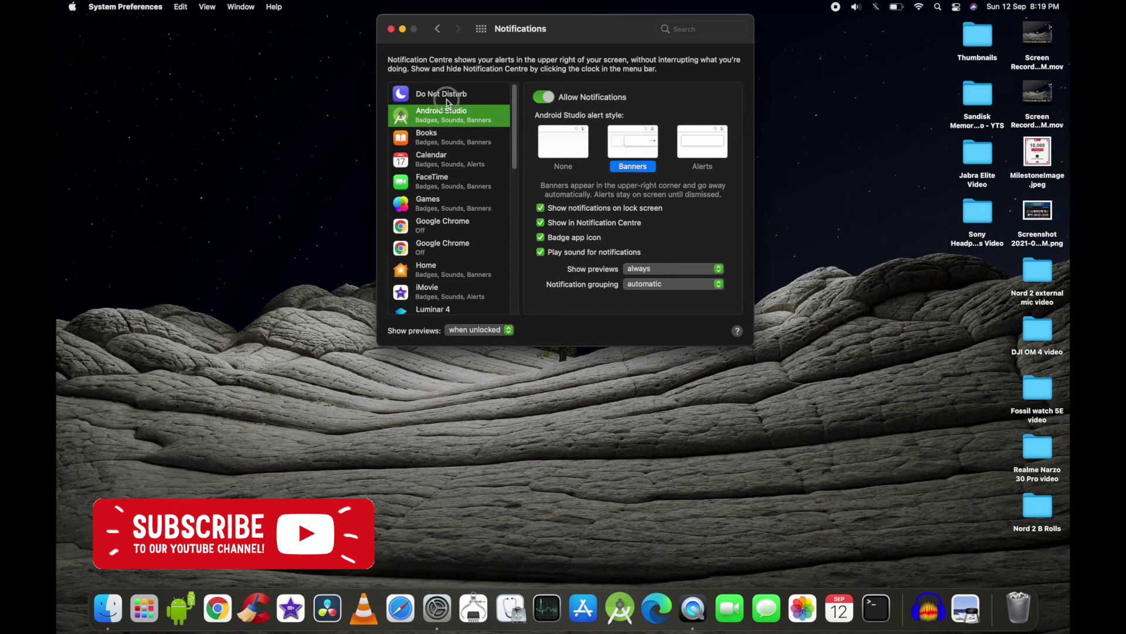
{"action": "left_click", "coordinate": [445, 100]}
{"action": "key", "text": "l"}
{"action": "left_click", "coordinate": [541, 96]}
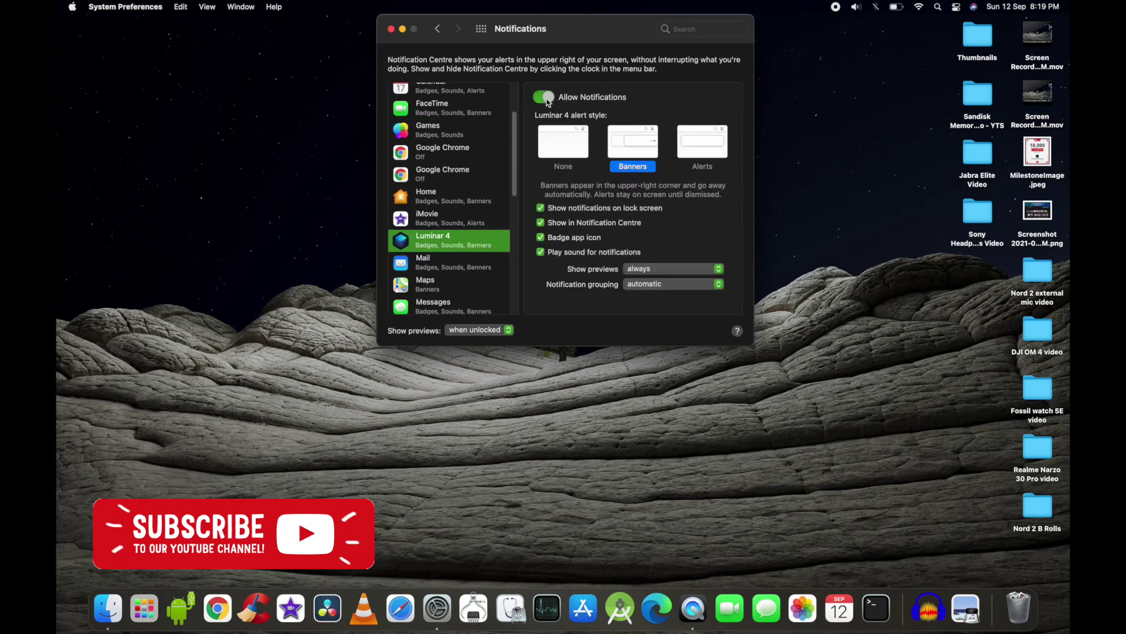
{"action": "left_click", "coordinate": [540, 97]}
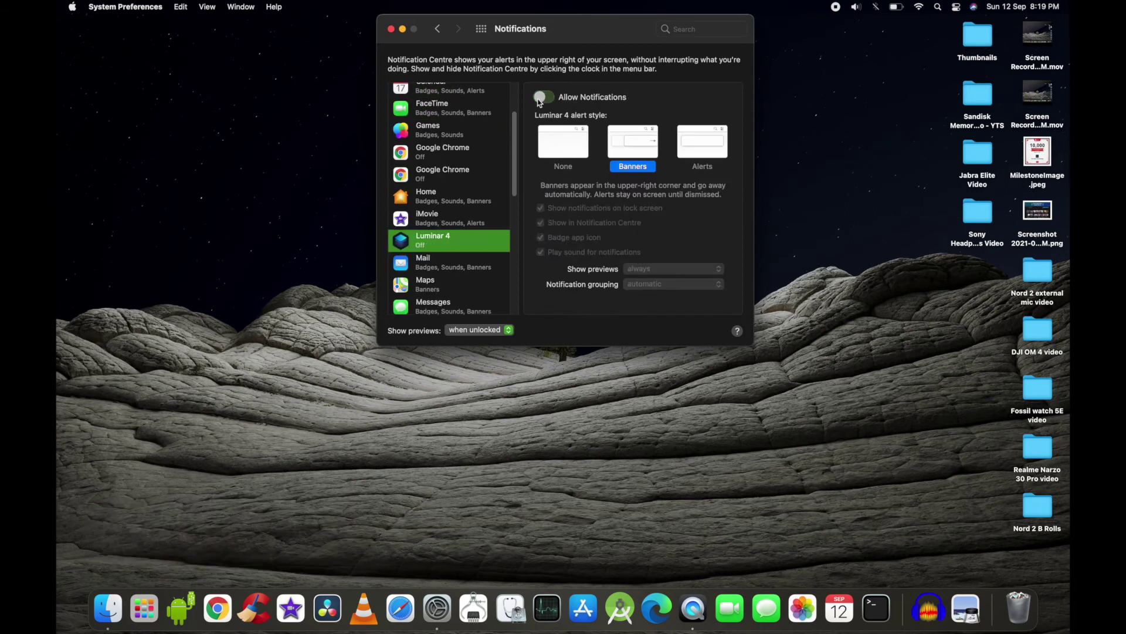
{"action": "left_click", "coordinate": [439, 139]}
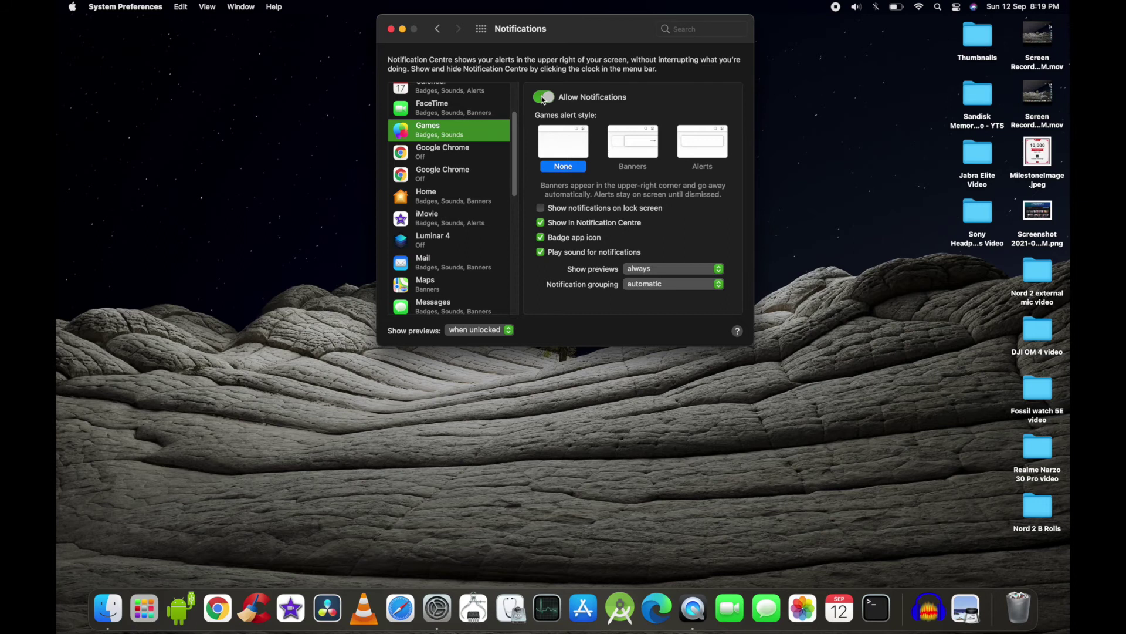
{"action": "left_click", "coordinate": [543, 98]}
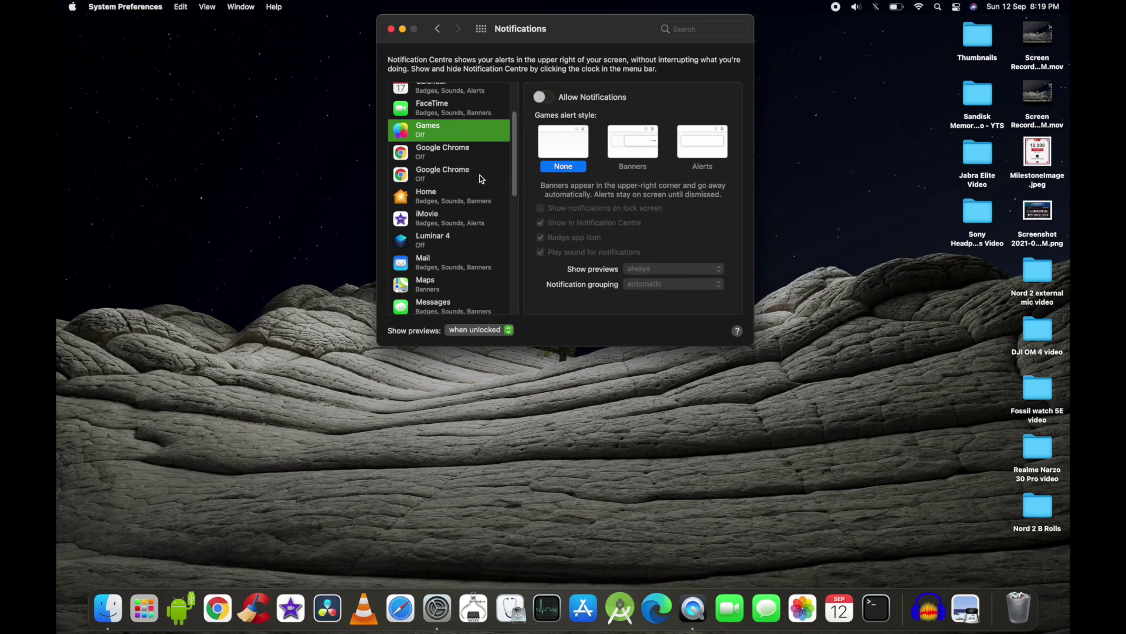
Switch off notifications for Safari and Numbers.
{"action": "scroll", "coordinate": [436, 268], "scroll_direction": "down", "scroll_amount": 10}
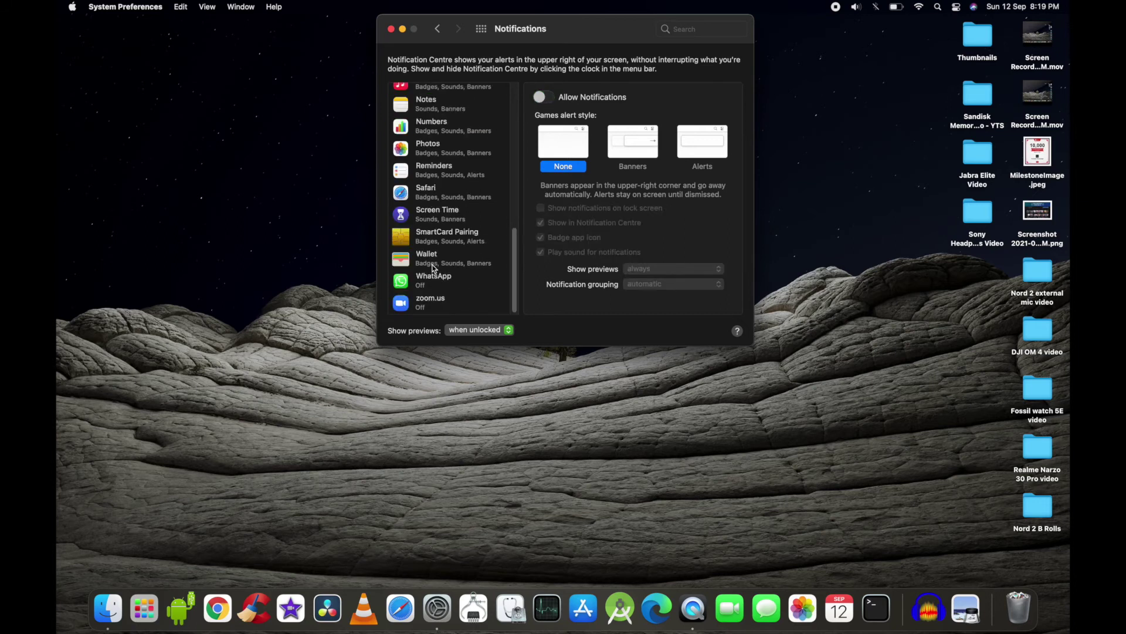
{"action": "left_click", "coordinate": [449, 197]}
{"action": "left_click", "coordinate": [540, 97]}
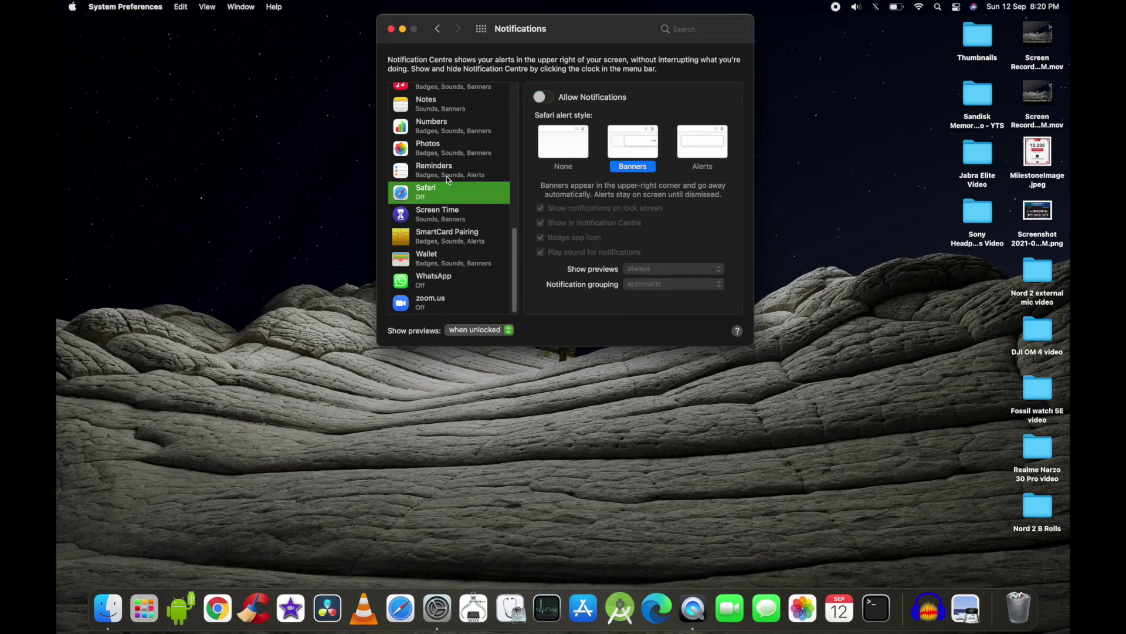
{"action": "left_click", "coordinate": [446, 126]}
{"action": "left_click", "coordinate": [543, 97]}
Switch off notifications for Music and Android Studio.
{"action": "key", "text": "Up"}
{"action": "key", "text": "Up"}
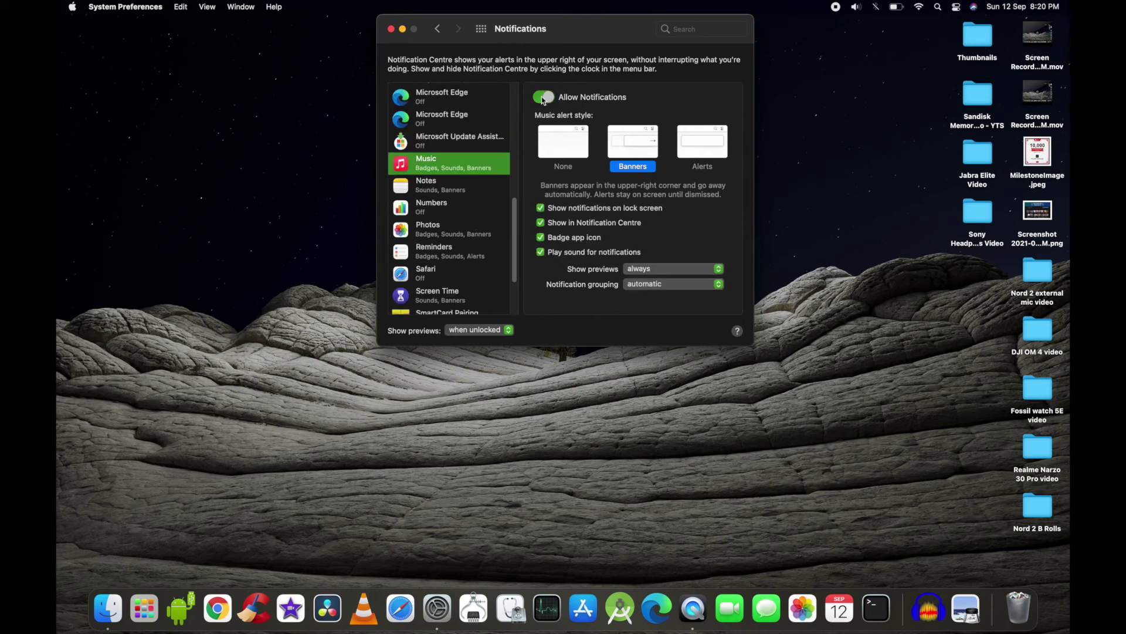
{"action": "left_click", "coordinate": [544, 97]}
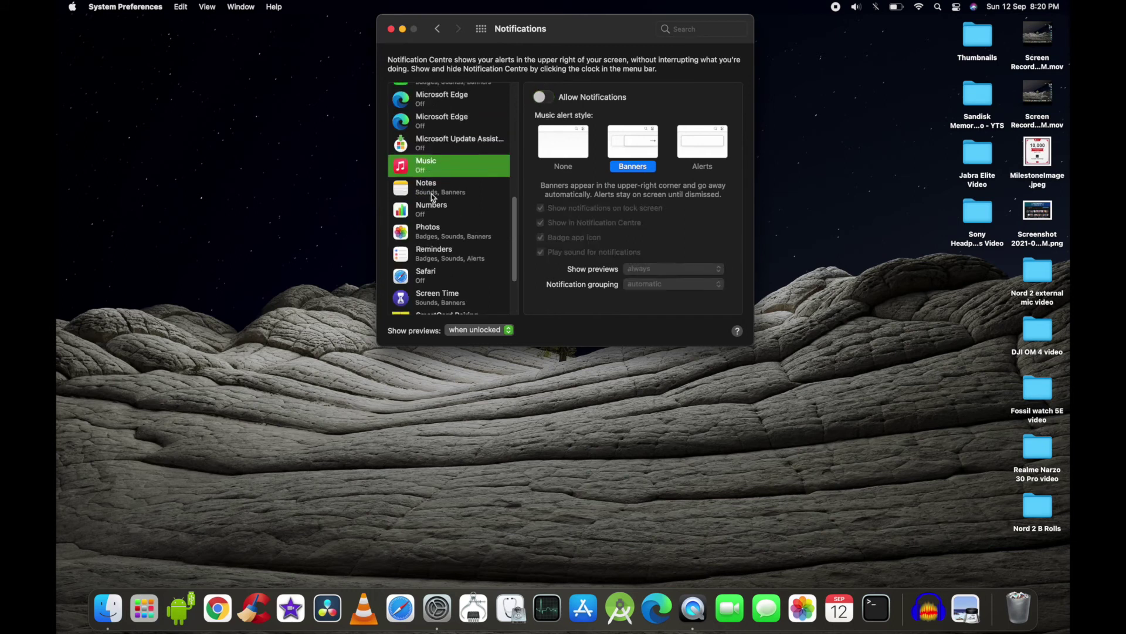
{"action": "scroll", "coordinate": [431, 194], "scroll_direction": "up", "scroll_amount": 3}
{"action": "scroll", "coordinate": [432, 197], "scroll_direction": "up", "scroll_amount": 5}
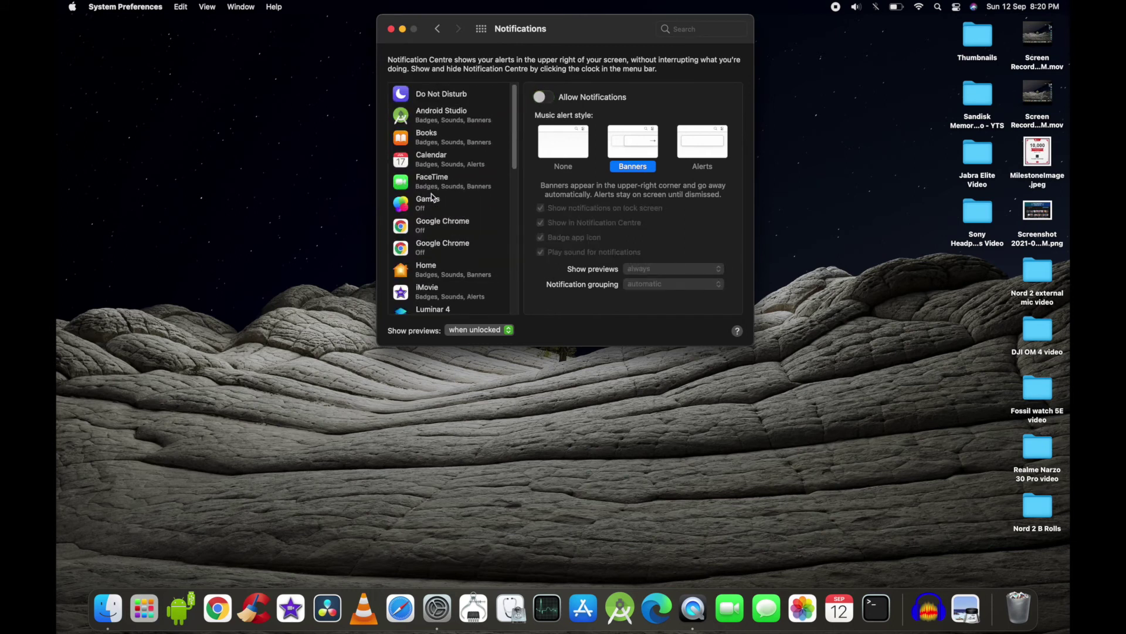
{"action": "left_click", "coordinate": [444, 116]}
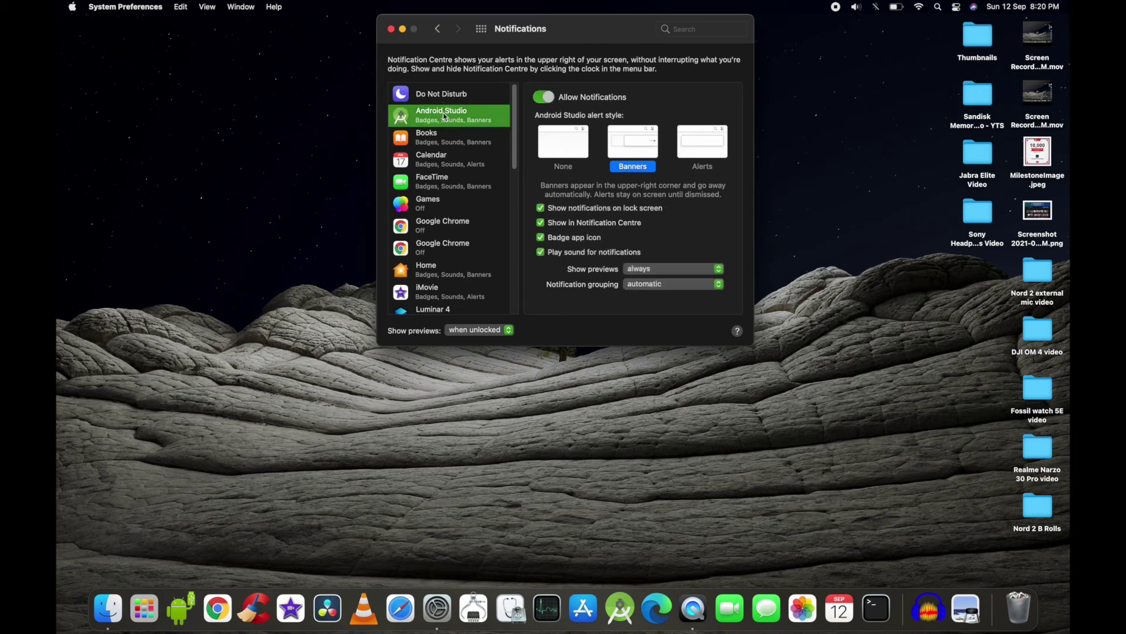
{"action": "left_click", "coordinate": [541, 98]}
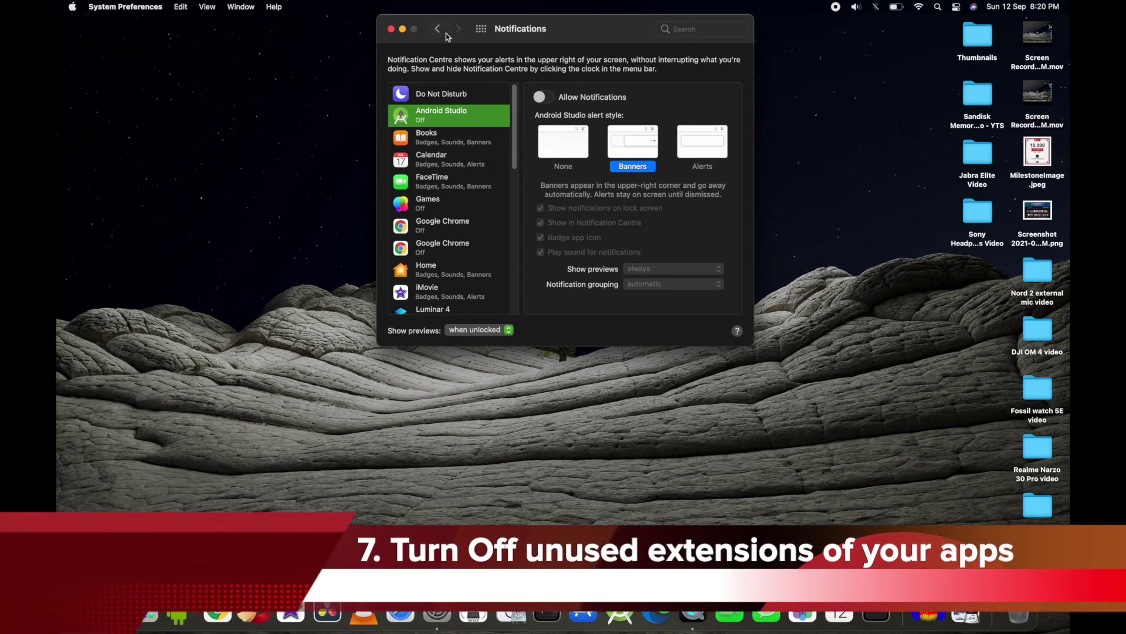
Open Extensions and review the Actions, Photos Editing, Quick Look and Share Menu categories.
{"action": "left_click", "coordinate": [444, 33]}
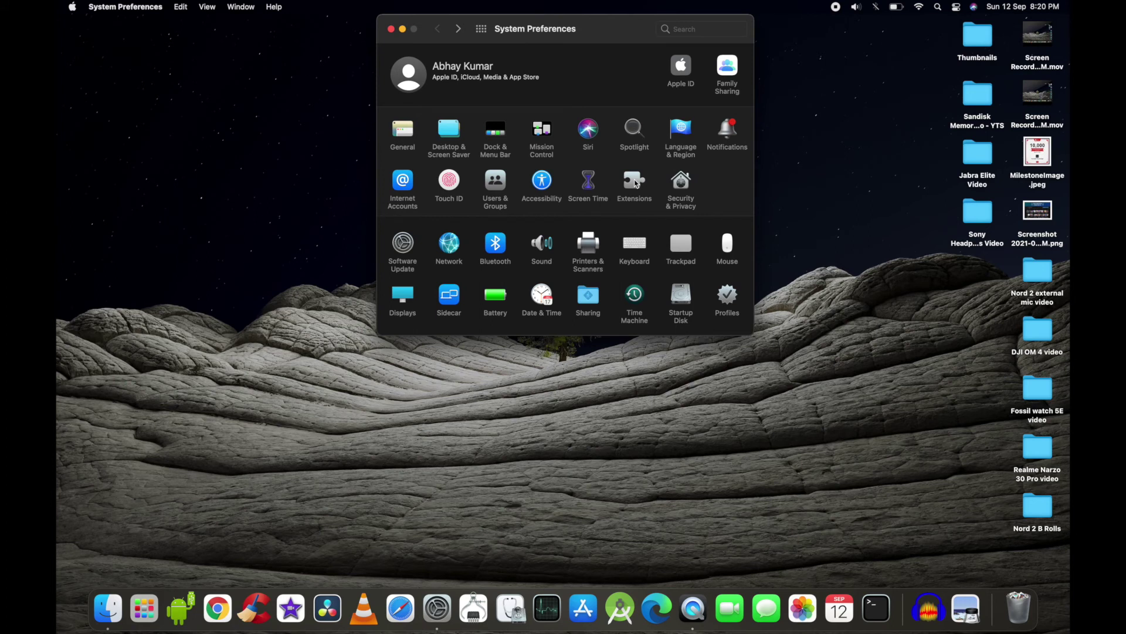
{"action": "left_click", "coordinate": [636, 184]}
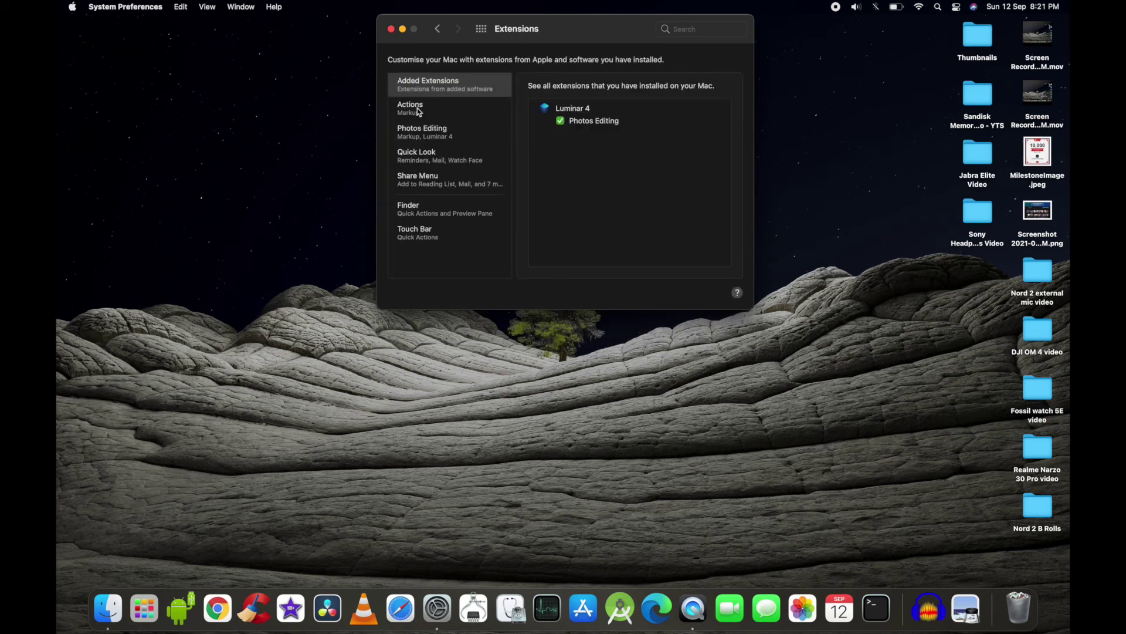
{"action": "left_click", "coordinate": [460, 113]}
{"action": "left_click", "coordinate": [453, 132]}
{"action": "left_click", "coordinate": [447, 154]}
{"action": "left_click", "coordinate": [441, 187]}
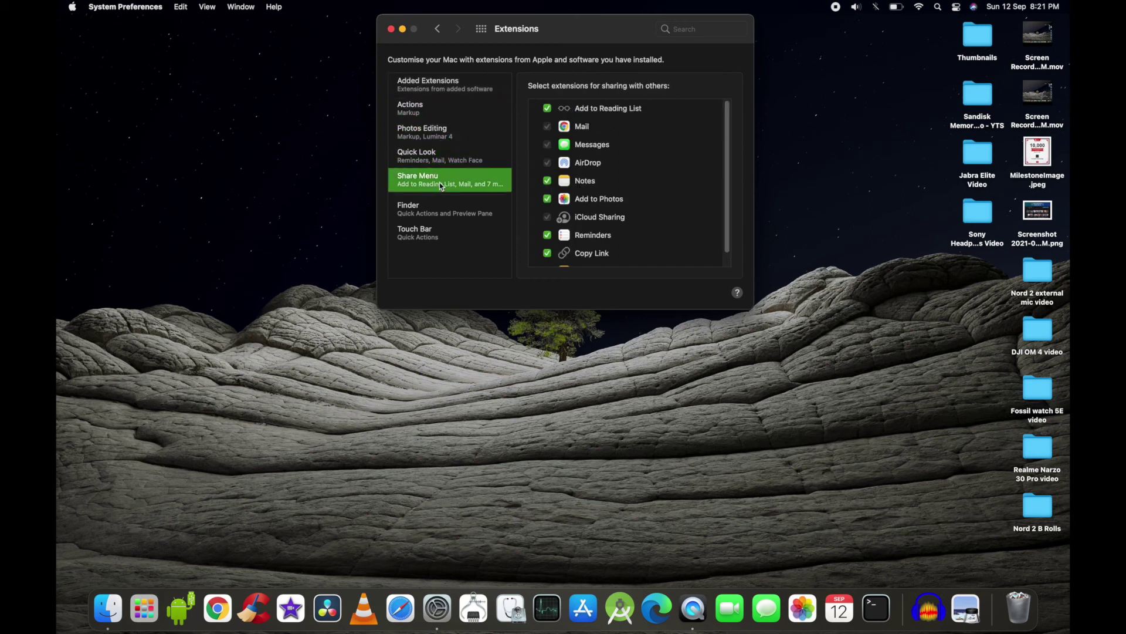
Untick Luminar 4's Photos Editing extension under Added Extensions, then minimise System Preferences.
{"action": "left_click", "coordinate": [450, 93]}
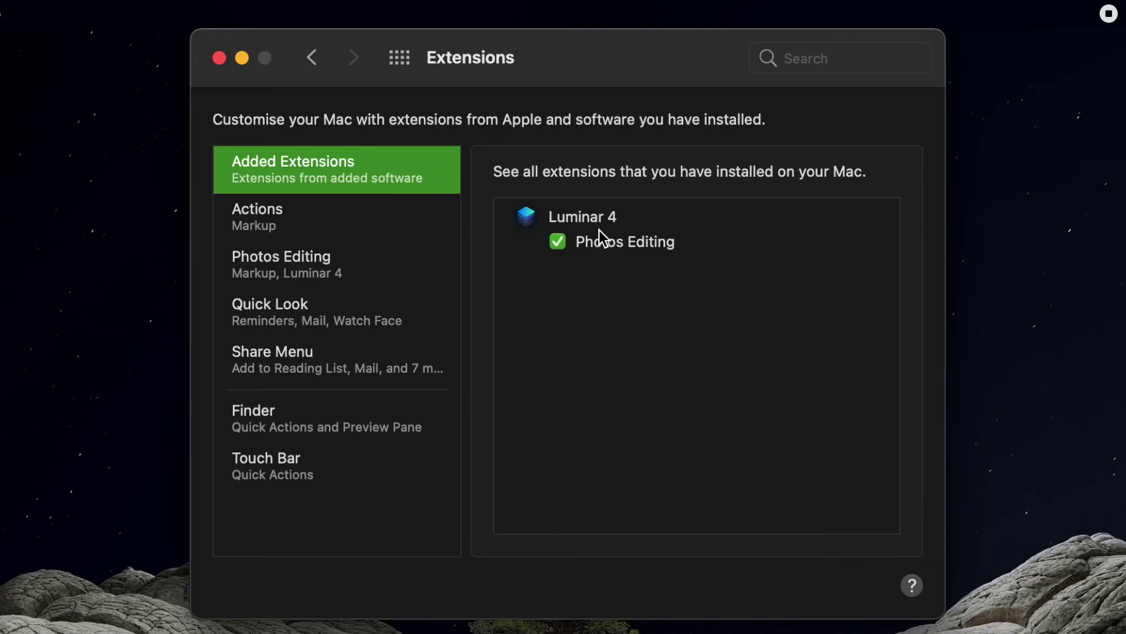
{"action": "left_click", "coordinate": [554, 243]}
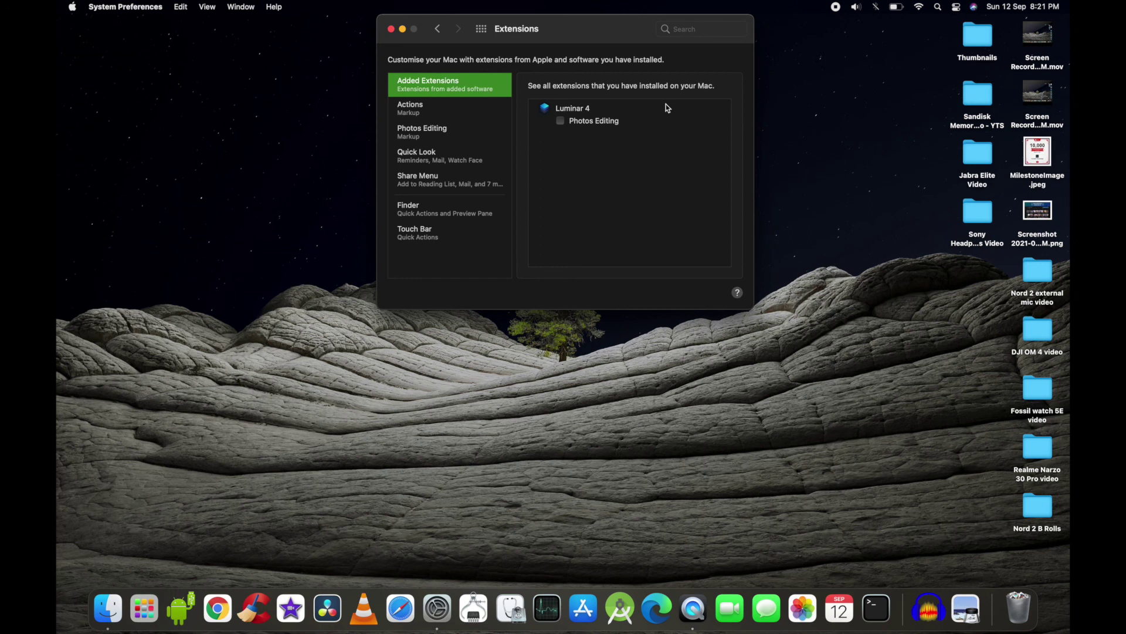
{"action": "left_click", "coordinate": [437, 29]}
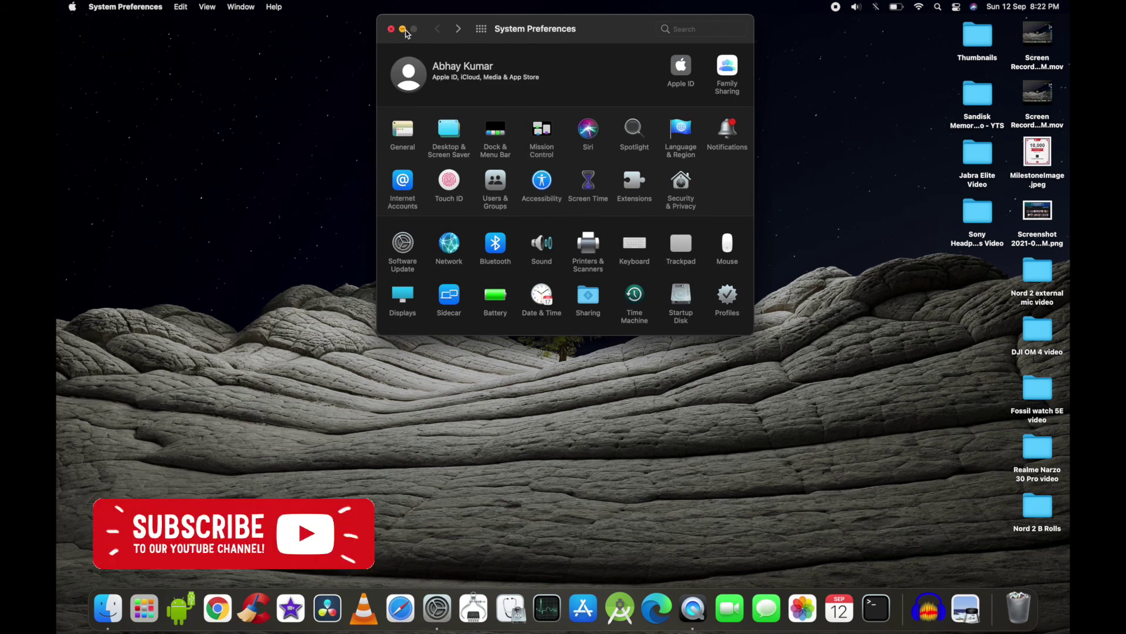
{"action": "left_click", "coordinate": [403, 29]}
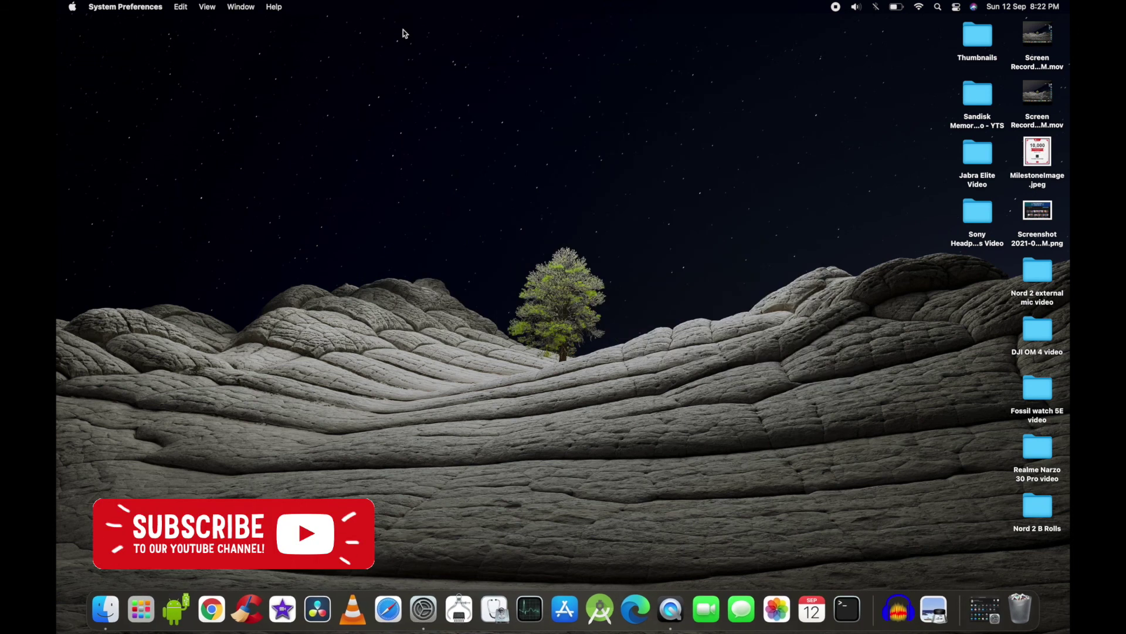